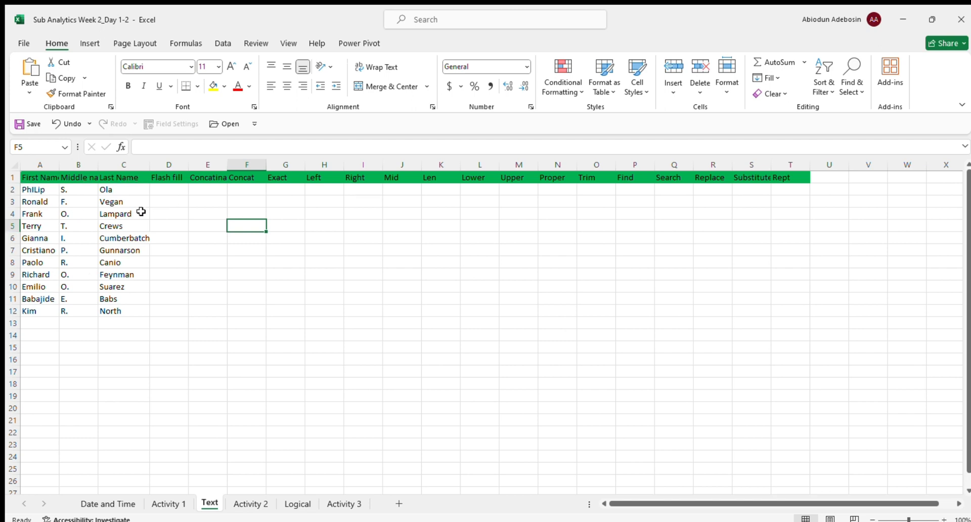
- Enter the first person's full name in D2, combining the first and last names from row 2 with a space
click(162, 188)
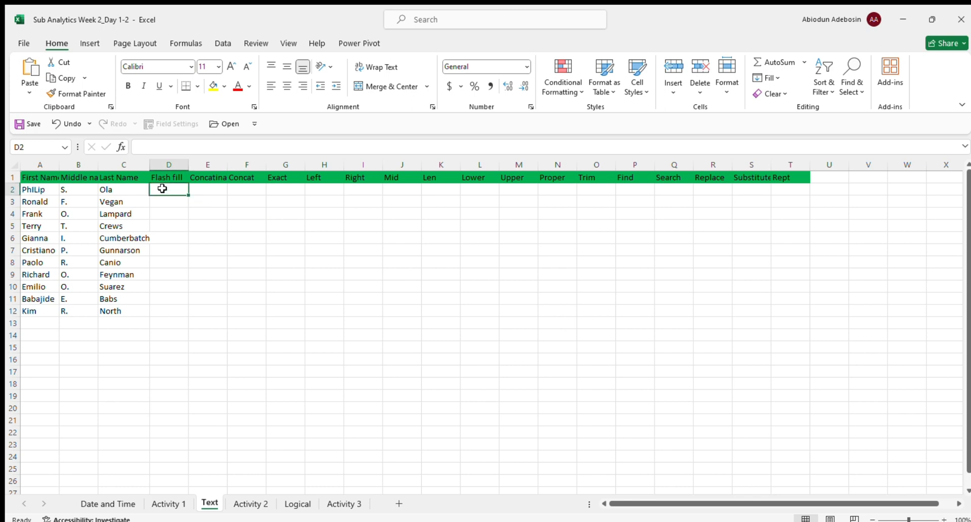
text(p)
key(BackSpace)
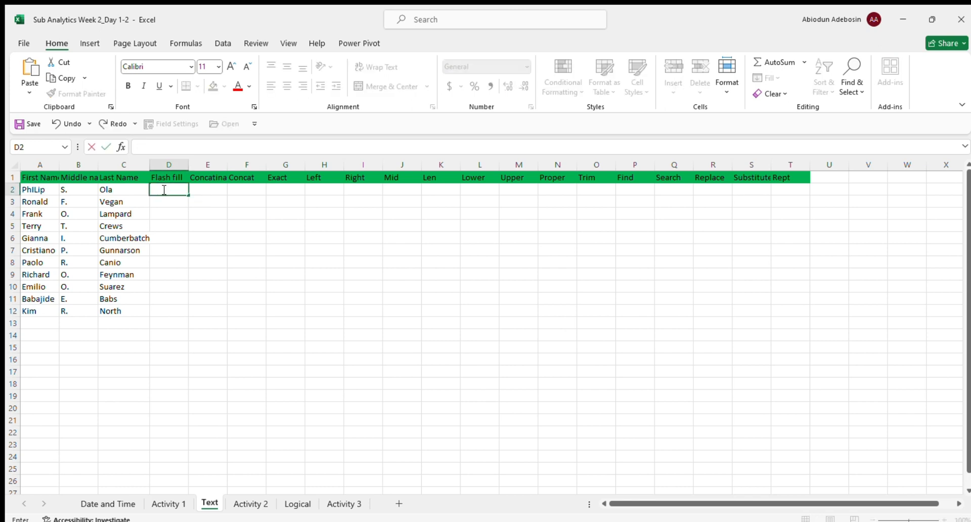
text(Phi)
key(BackSpace)
text(ILip Ola)
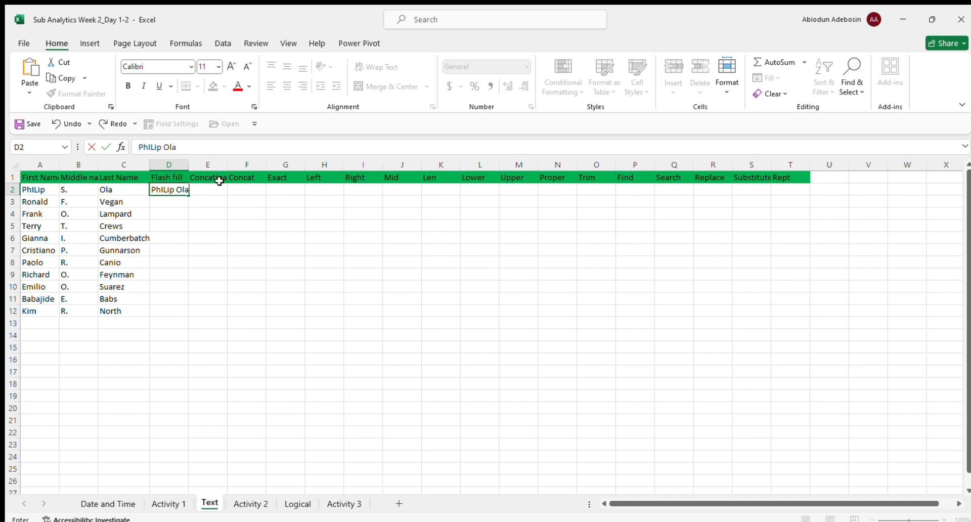
key(F2)
click(208, 199)
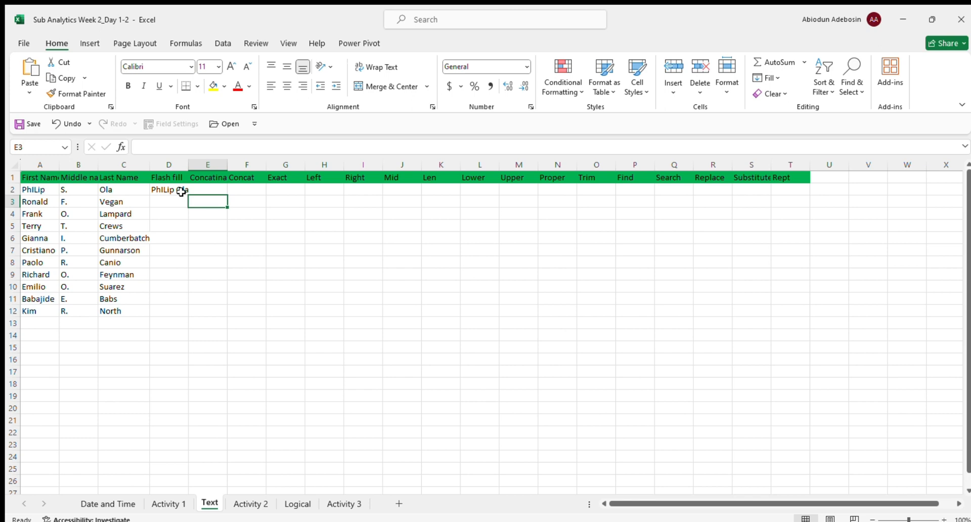
- Flash Fill the remaining full names down column D from D2 and widen the column to fit them
click(179, 189)
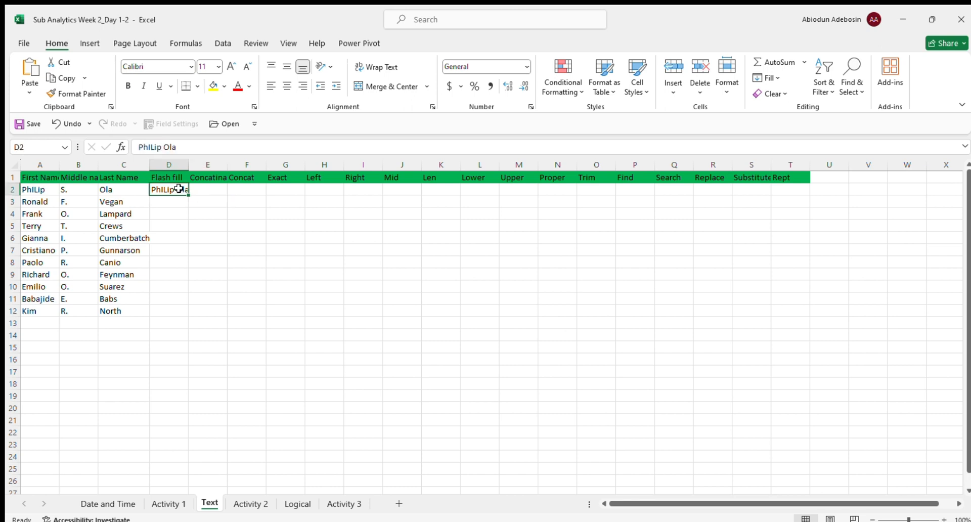
key(ctrl+e)
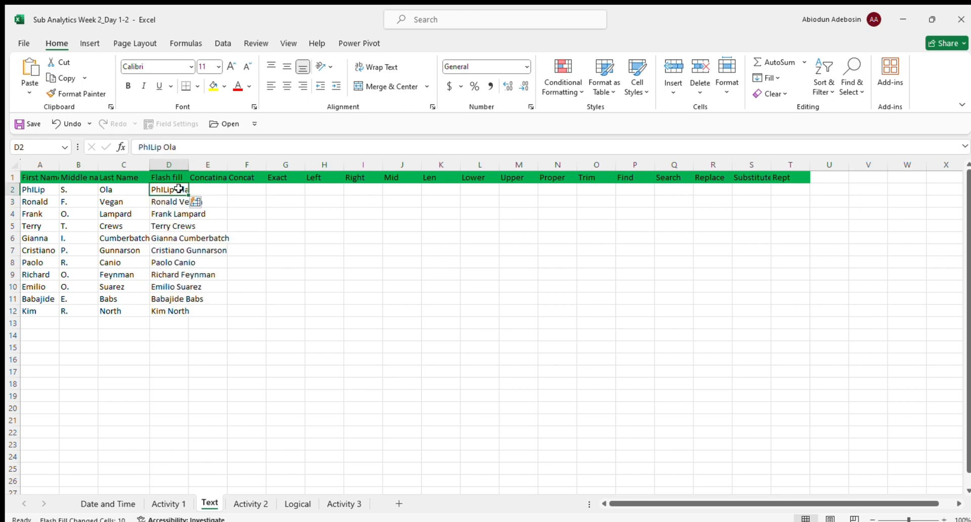
drag(188, 166, 242, 181)
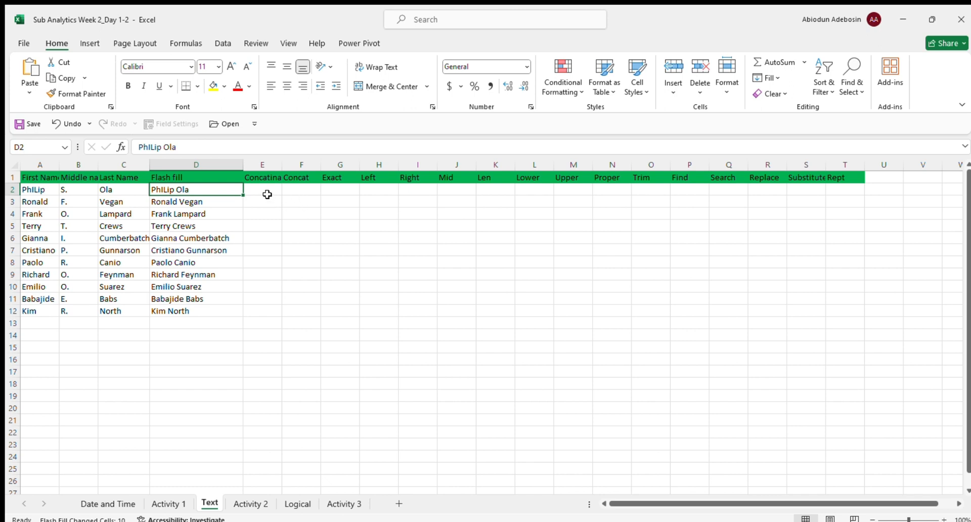
- Widen column F and enter the sample words Hello in F15 and World in G15
click(293, 351)
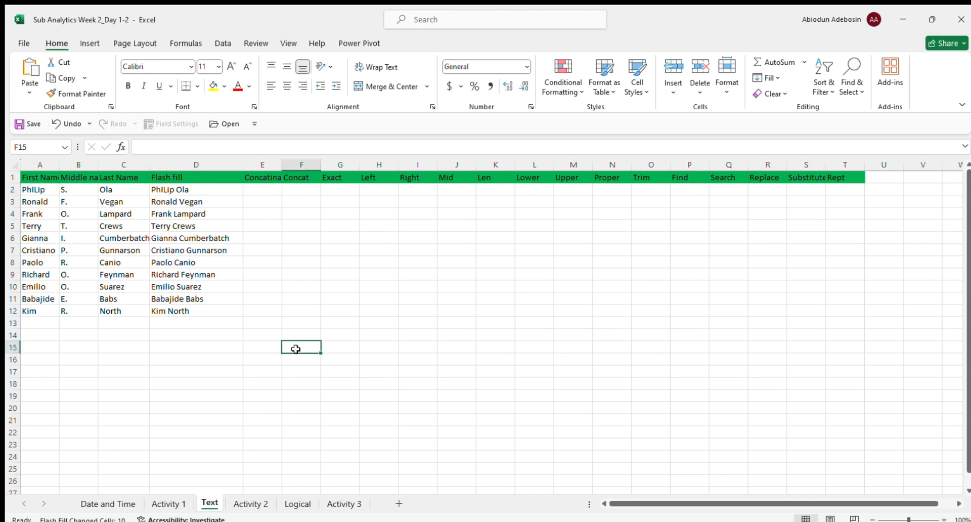
drag(321, 165, 395, 165)
text(H)
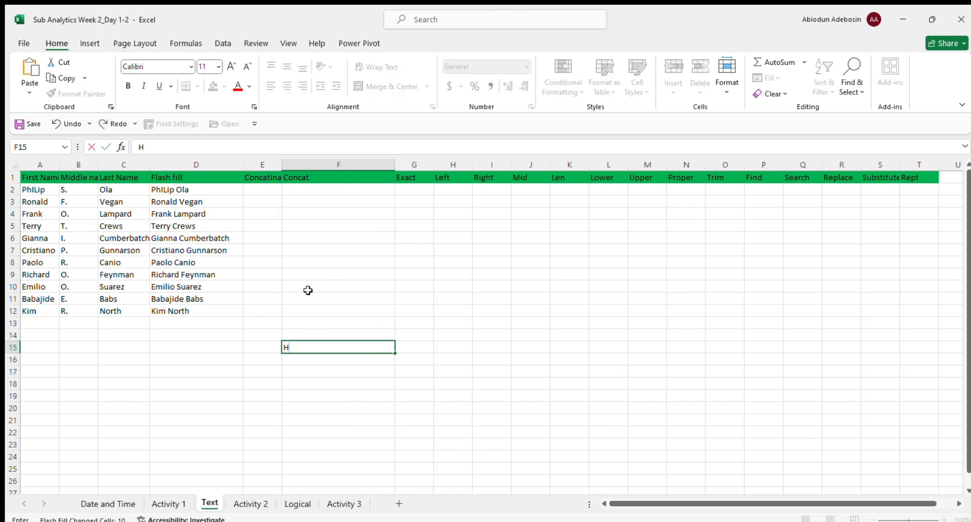
text(ello)
click(422, 345)
text(World)
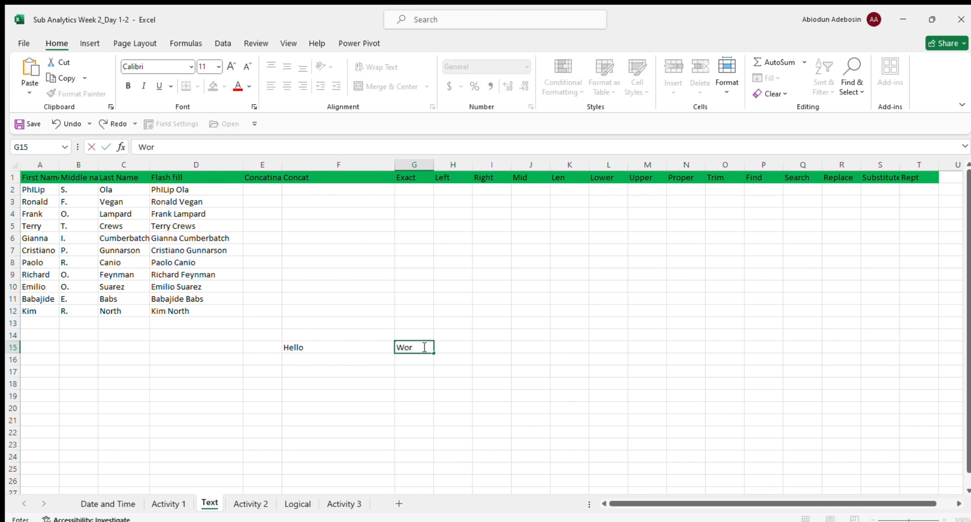
key(BackSpace)
text(d)
- Widen column E to fit its header and enter =CONCATENATE("Hello", " ", "World") in E2
click(278, 166)
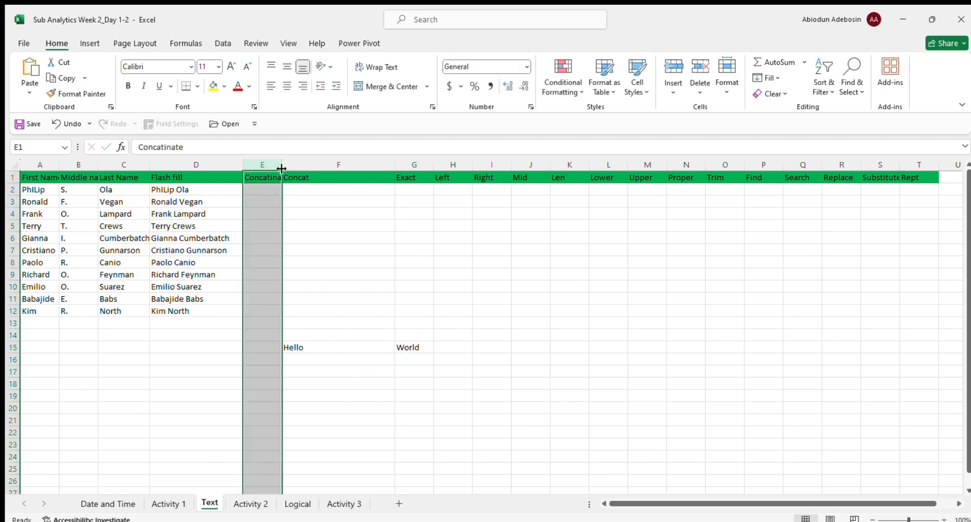
drag(281, 164, 322, 167)
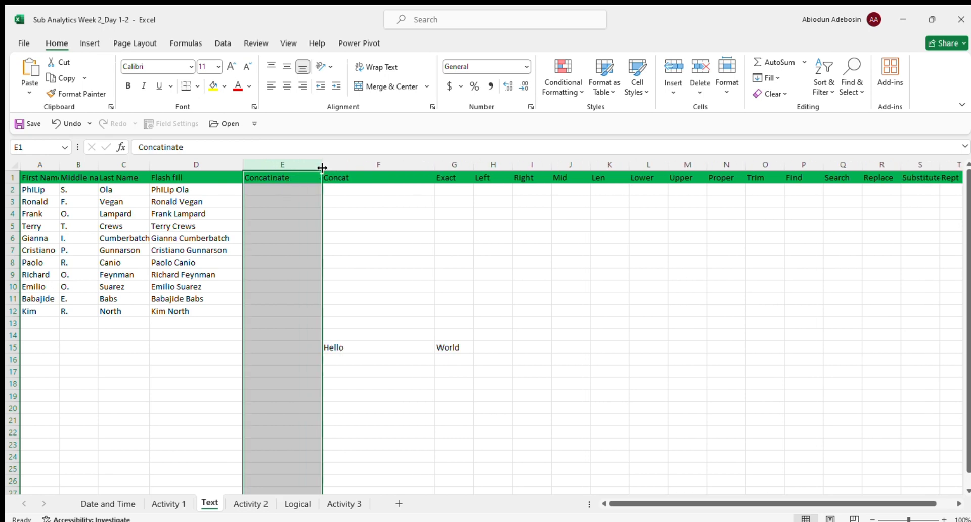
click(289, 188)
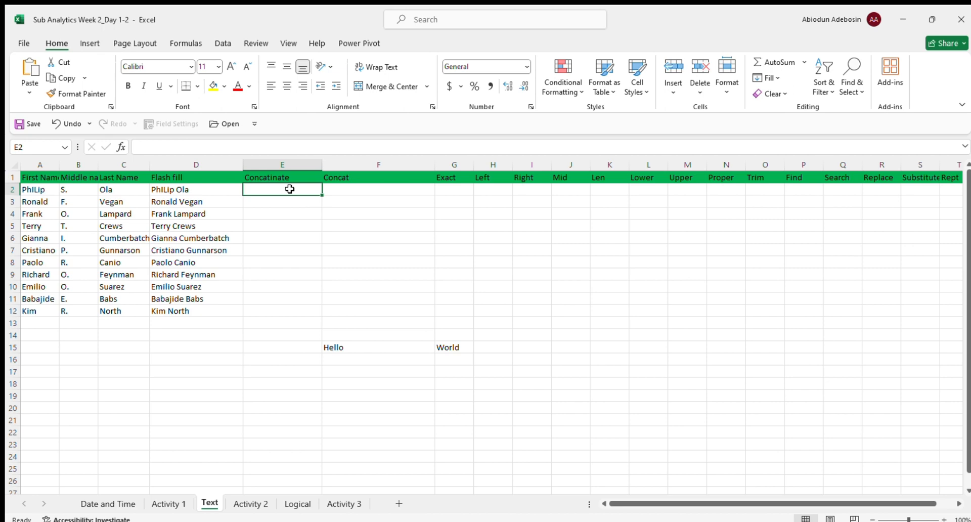
text(=)
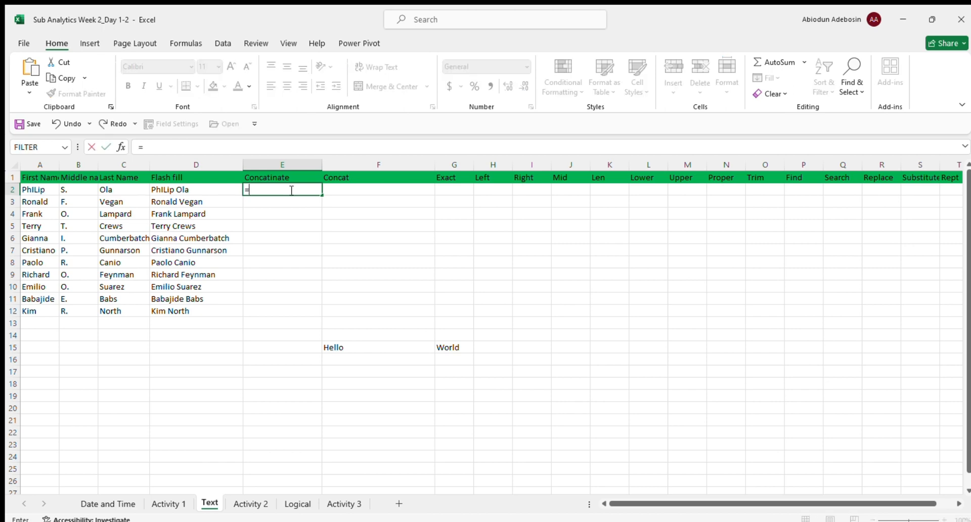
text(COnca)
key(Down)
key(Tab)
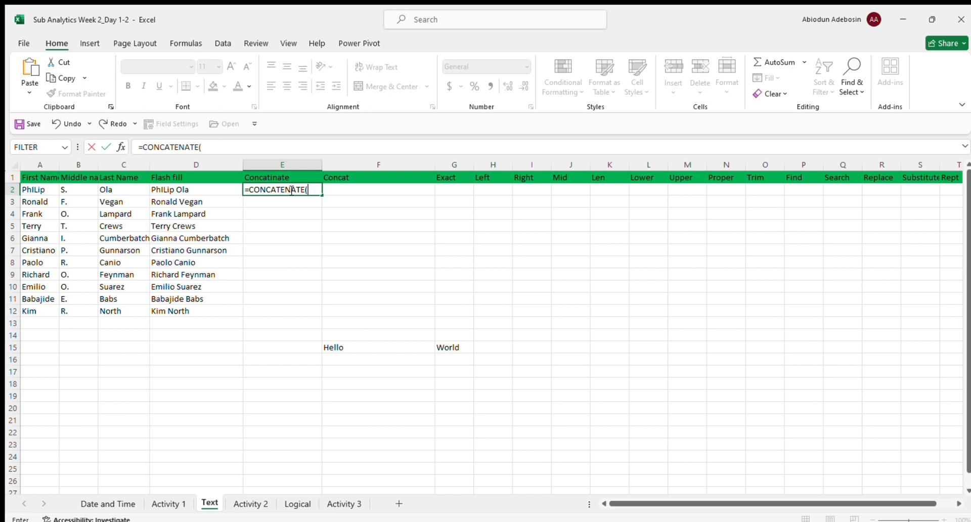
text("Hello",)
text(" ", "W)
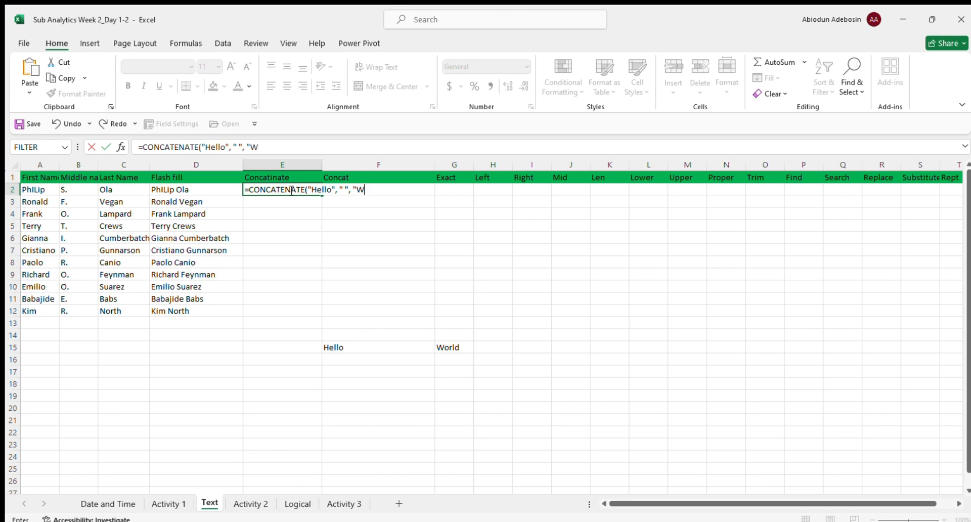
text(orld"))
key(Return)
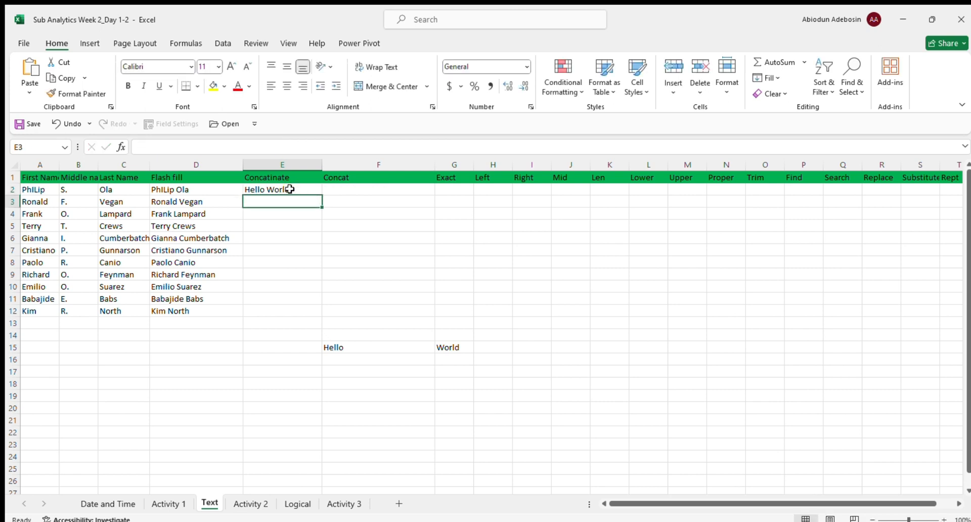
click(294, 189)
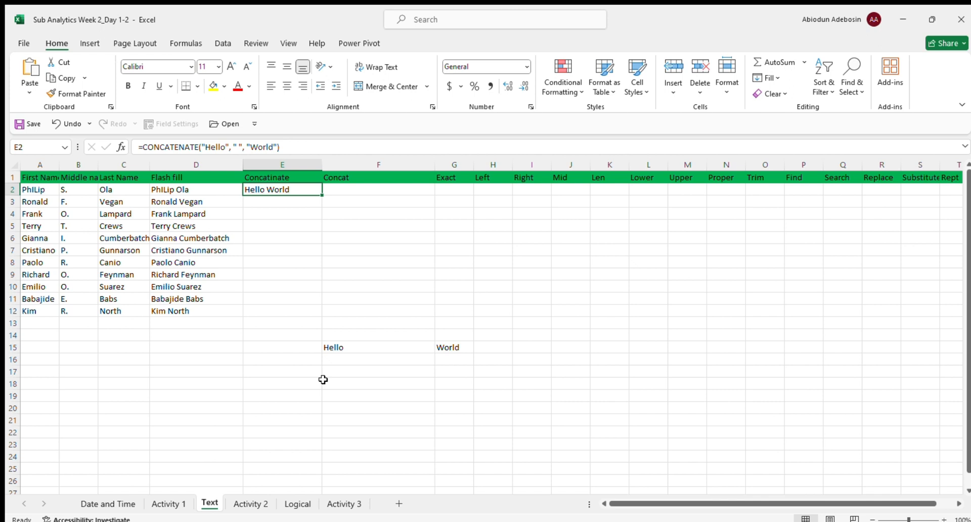
click(445, 191)
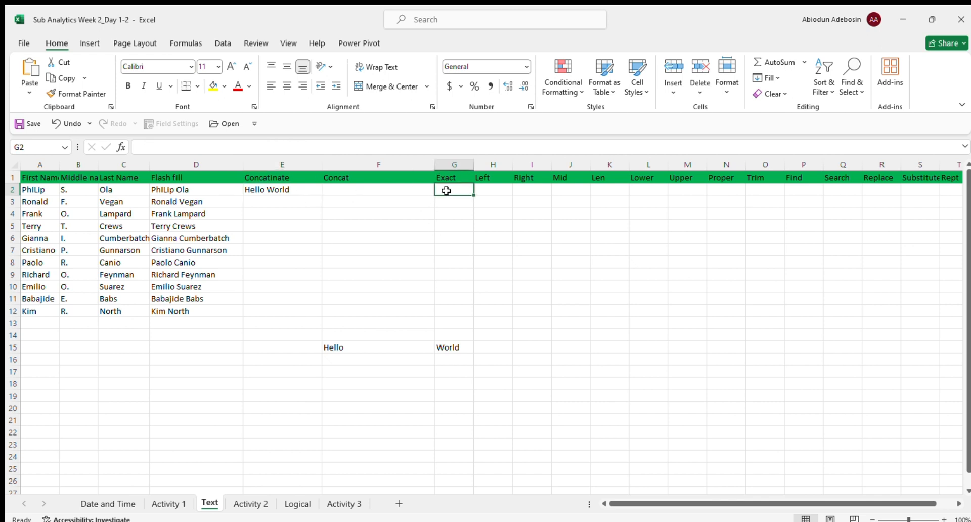
text(=)
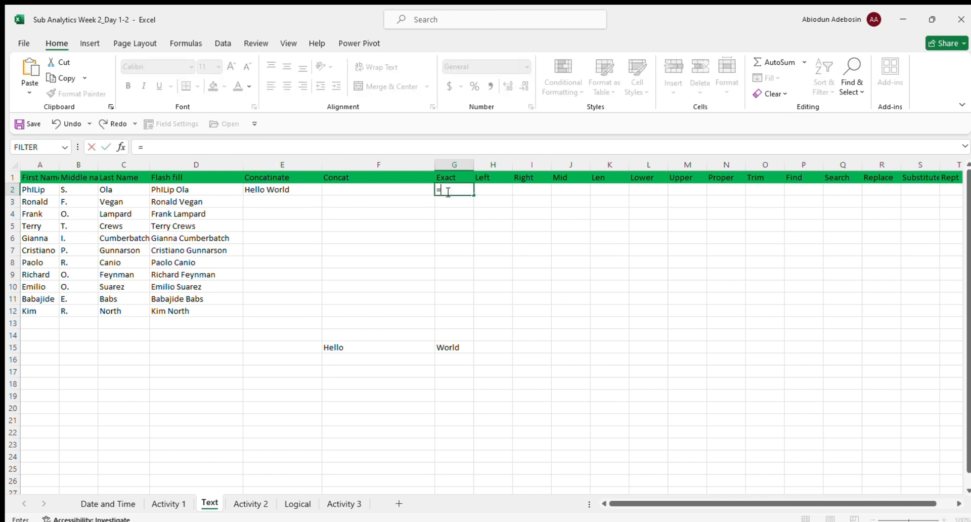
text(Exact)
key(Tab)
text(")
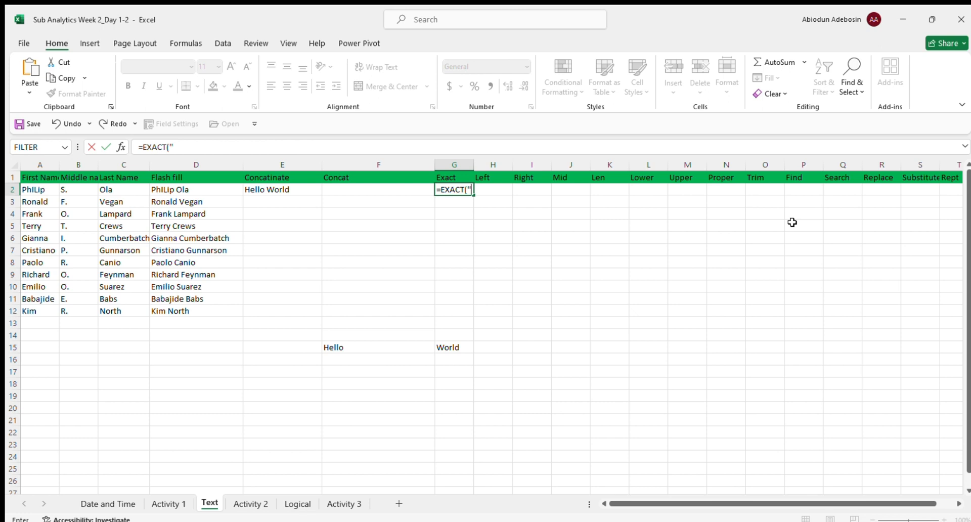
text(Mango", "Mango)
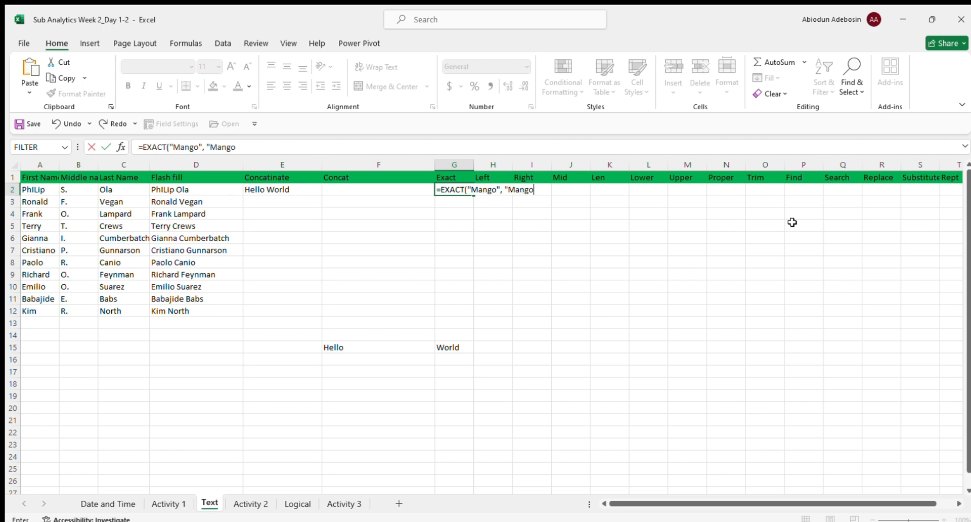
text("))
text(//)
key(alt+Tab)
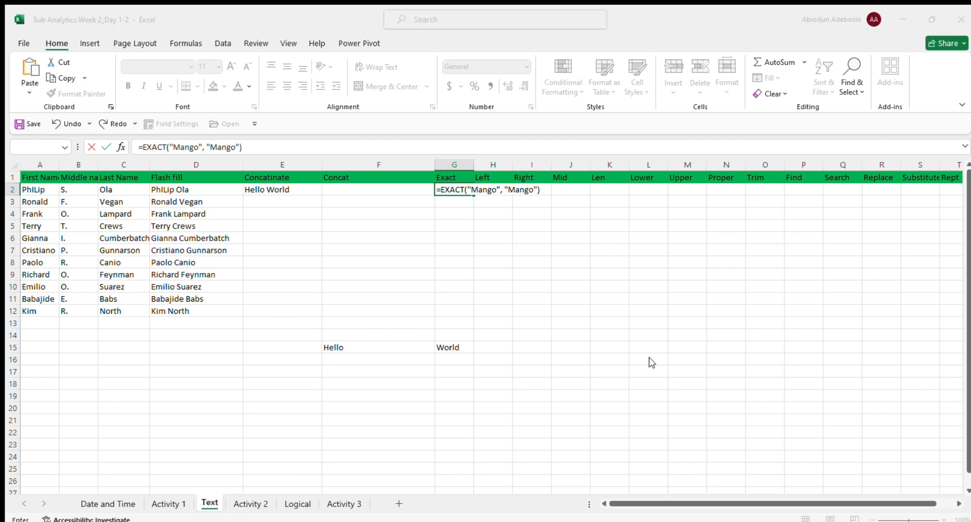
key(alt+Tab)
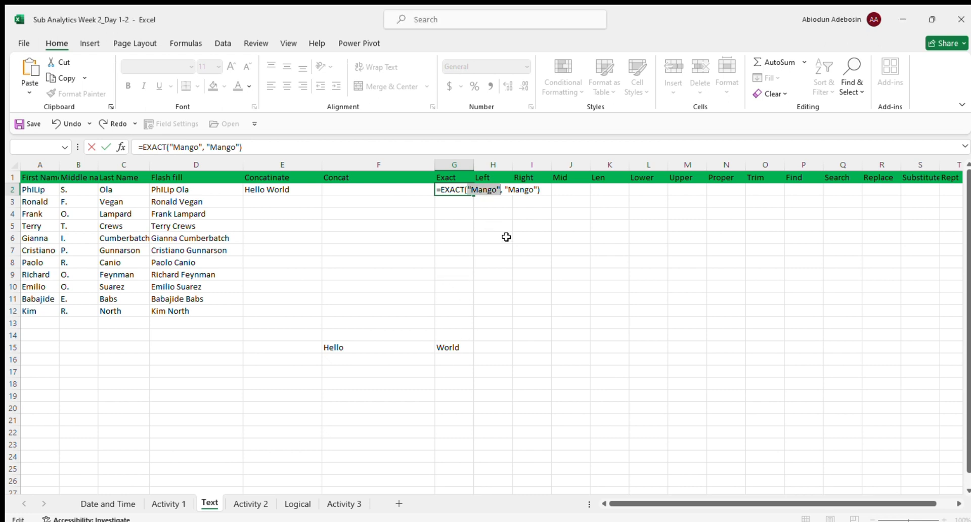
click(505, 192)
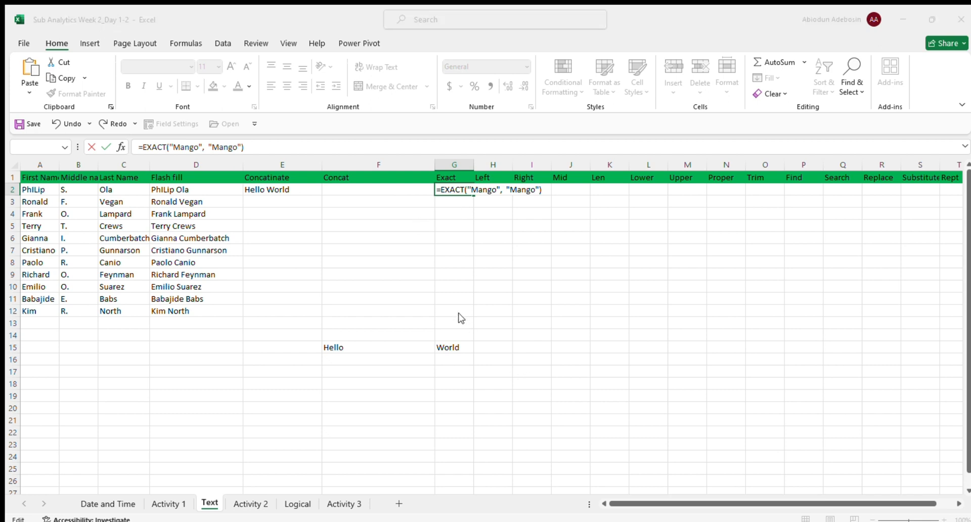
click(468, 334)
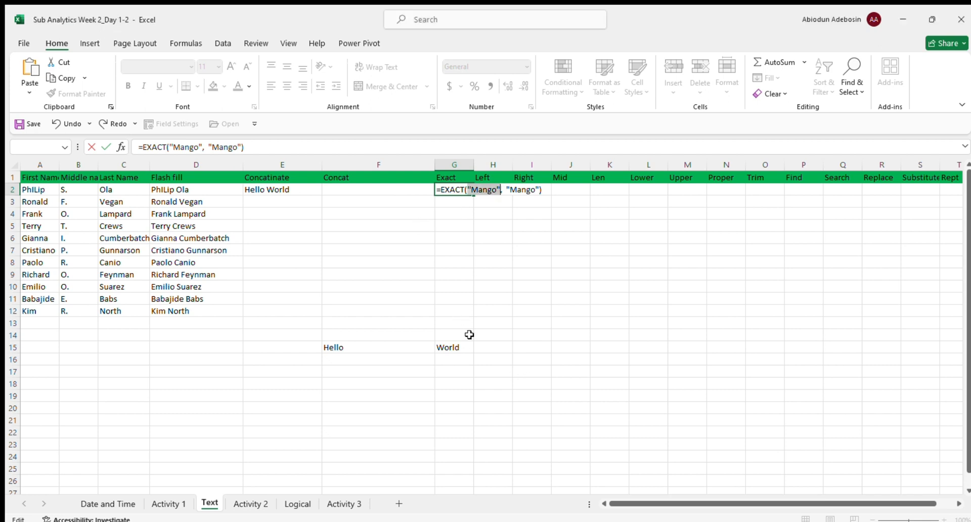
click(560, 188)
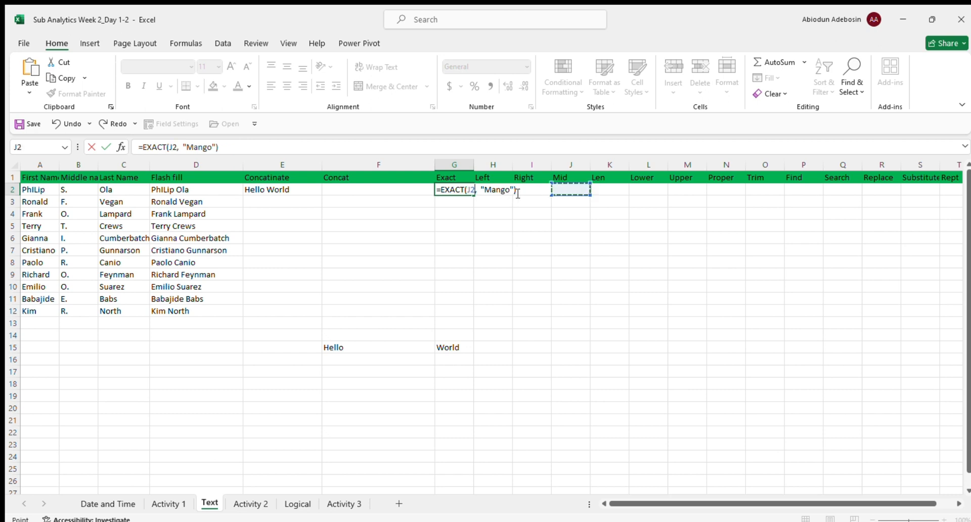
click(457, 214)
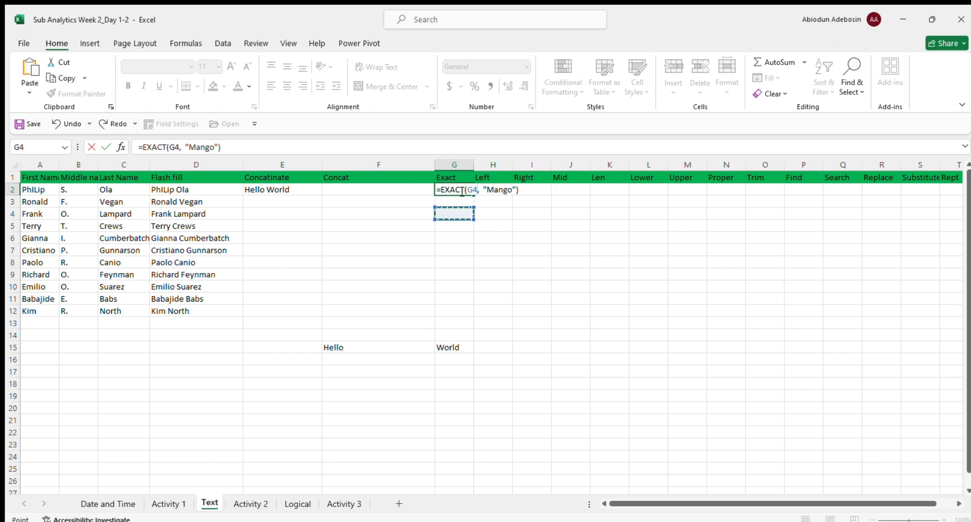
key(BackSpace)
key(BackSpace)
key(BackSpace)
key(BackSpace)
key(BackSpace)
key(BackSpace)
key(BackSpace)
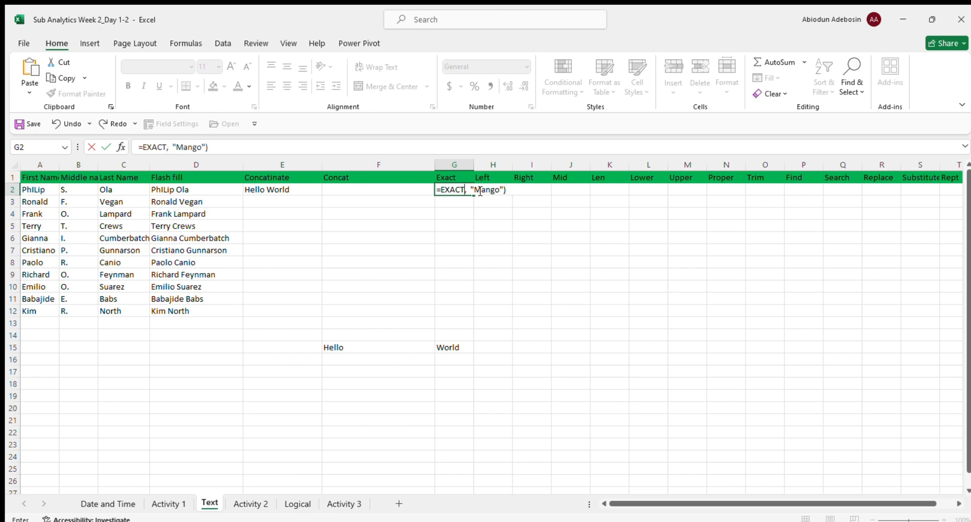
key(BackSpace)
key(BackSpace)
key(BackSpace)
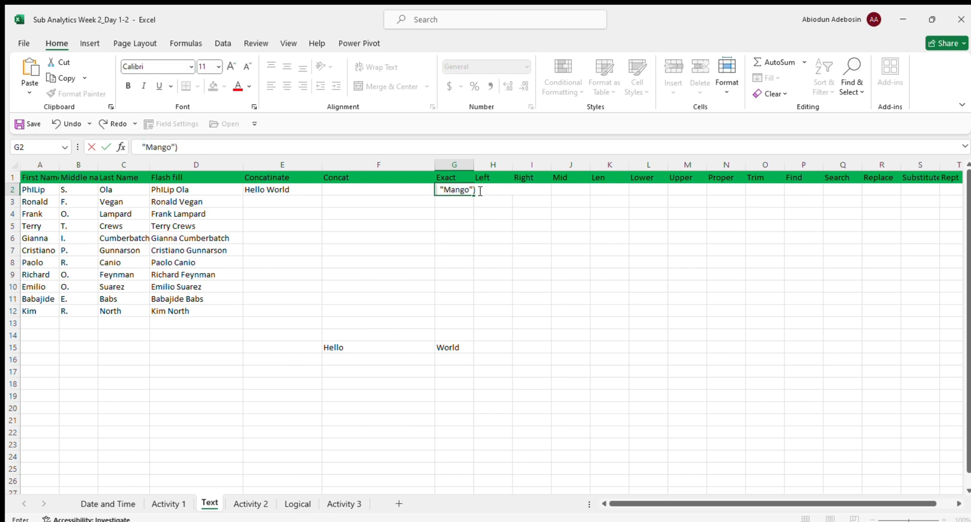
click(476, 192)
key(BackSpace)
key(BackSpace)
key(BackSpace)
key(BackSpace)
key(BackSpace)
key(BackSpace)
key(BackSpace)
key(BackSpace)
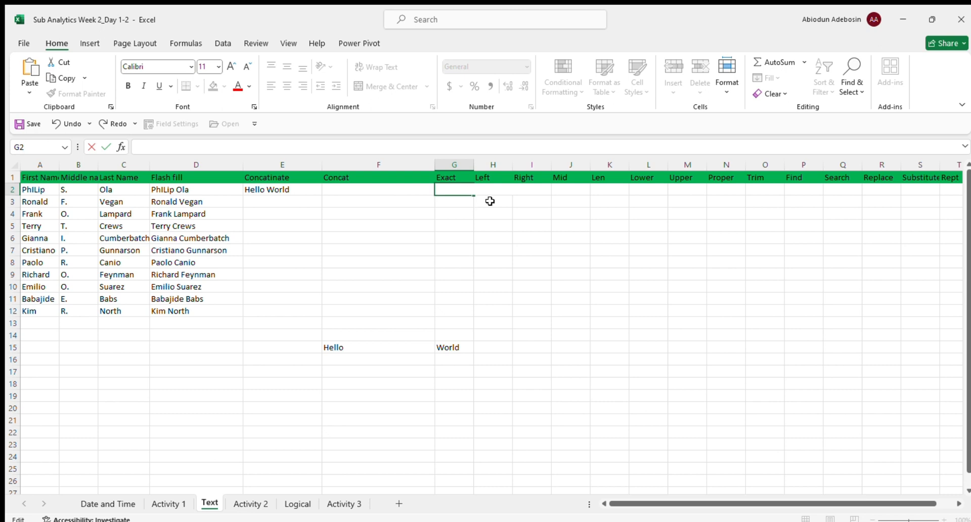
click(490, 201)
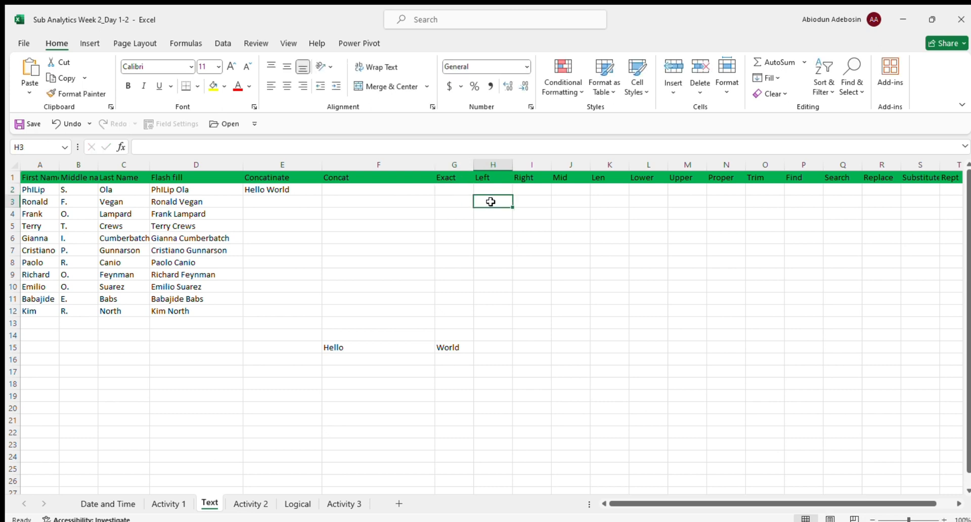
- Compare two identical words in the Exact column by entering =EXACT("mango", "mango") in G2
click(445, 189)
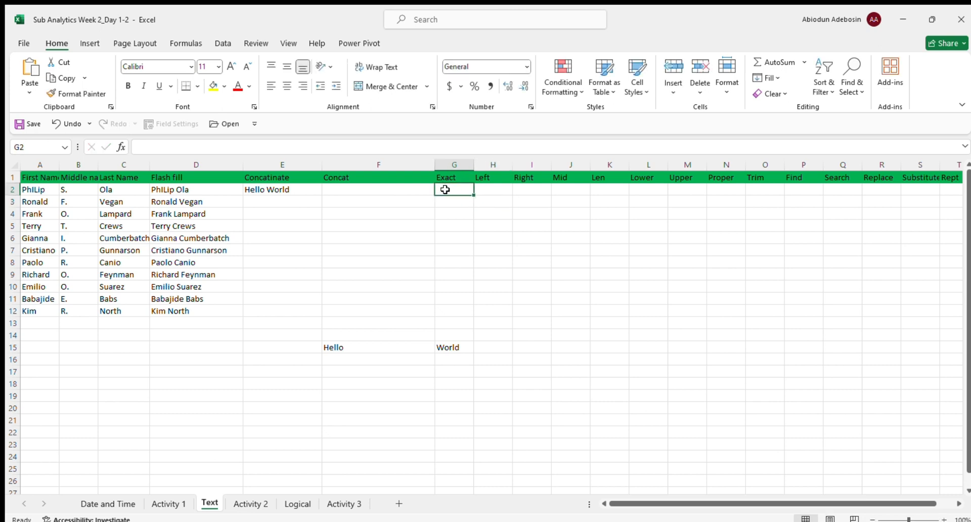
text(=)
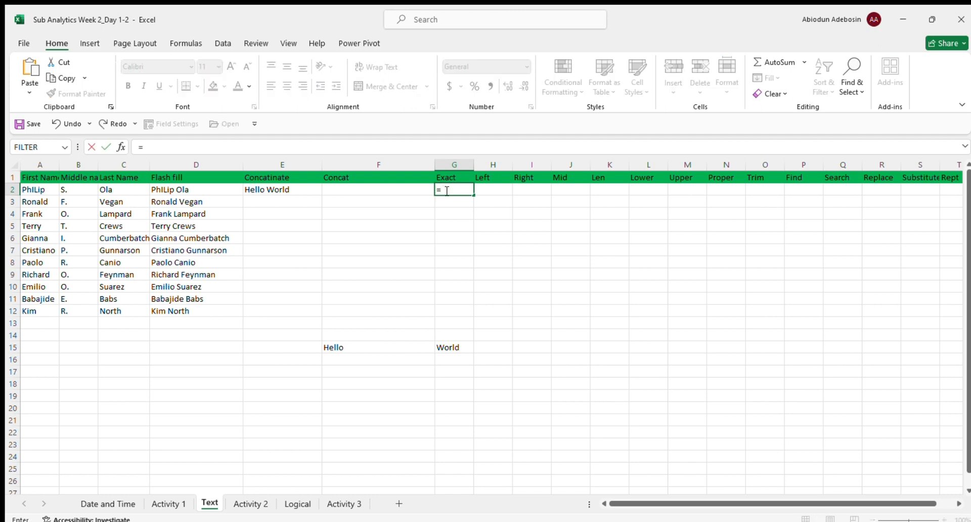
text(EXACT("Man)
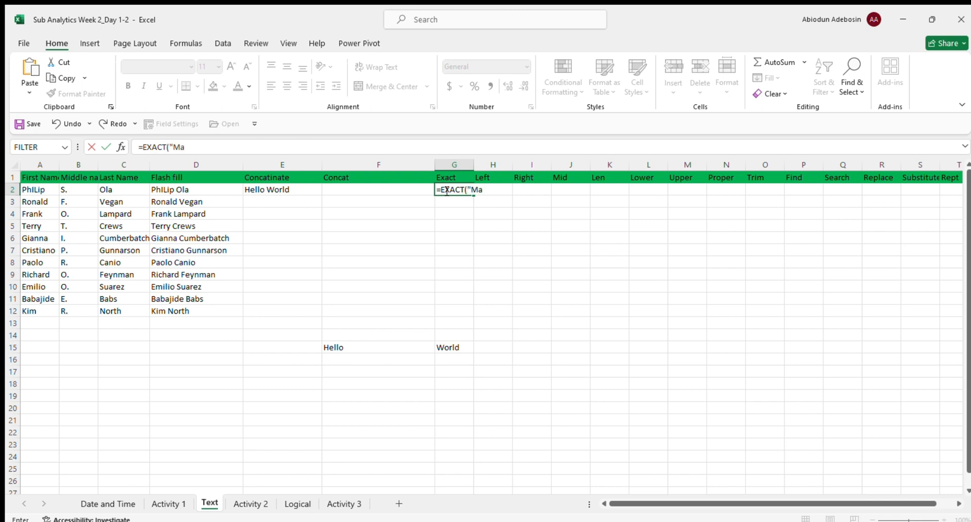
key(BackSpace)
key(BackSpace)
key(BackSpace)
text(mango", "mang)
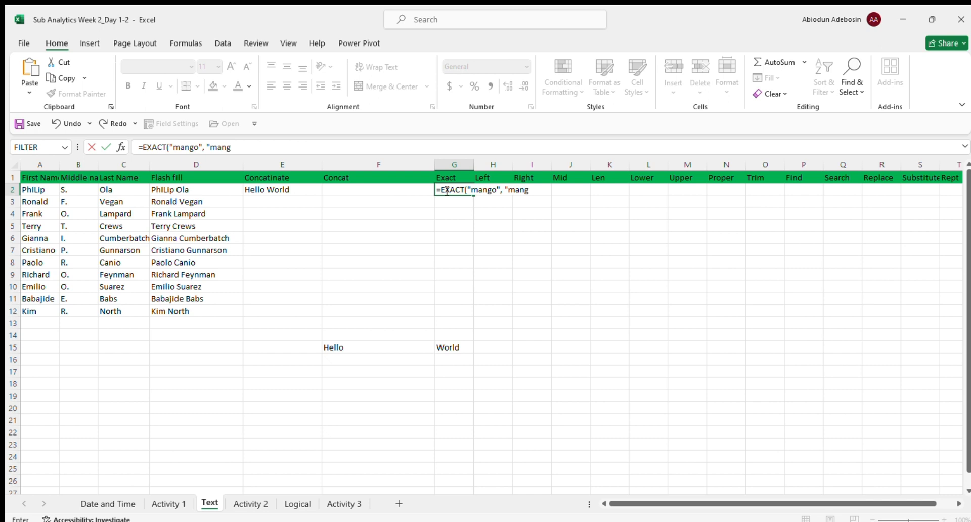
text(o"))
key(Return)
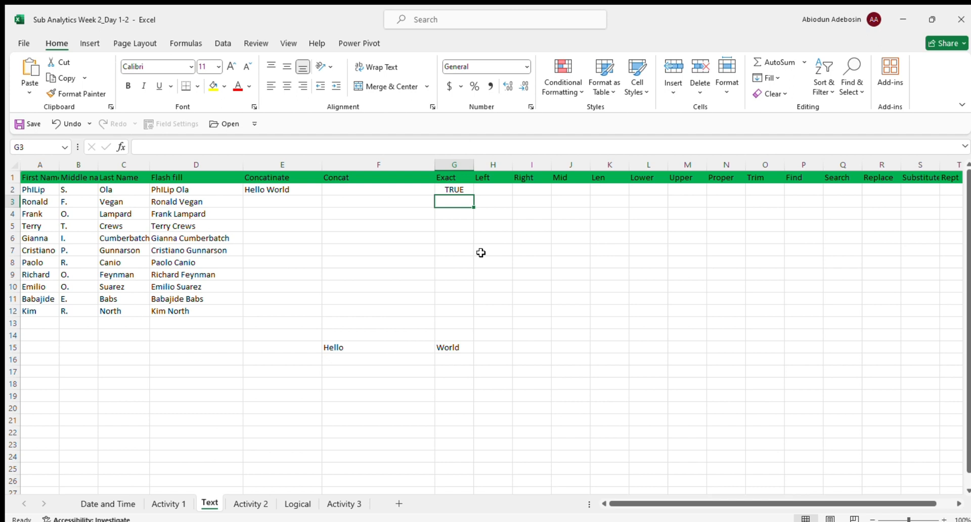
click(451, 189)
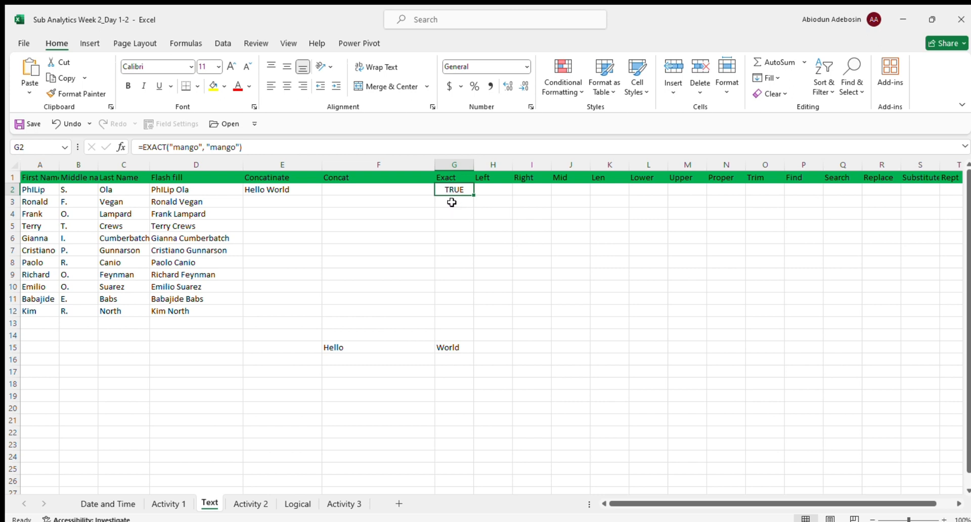
- Compare two differently spelled words by entering =EXACT("mango", "mangro") in G3
click(452, 202)
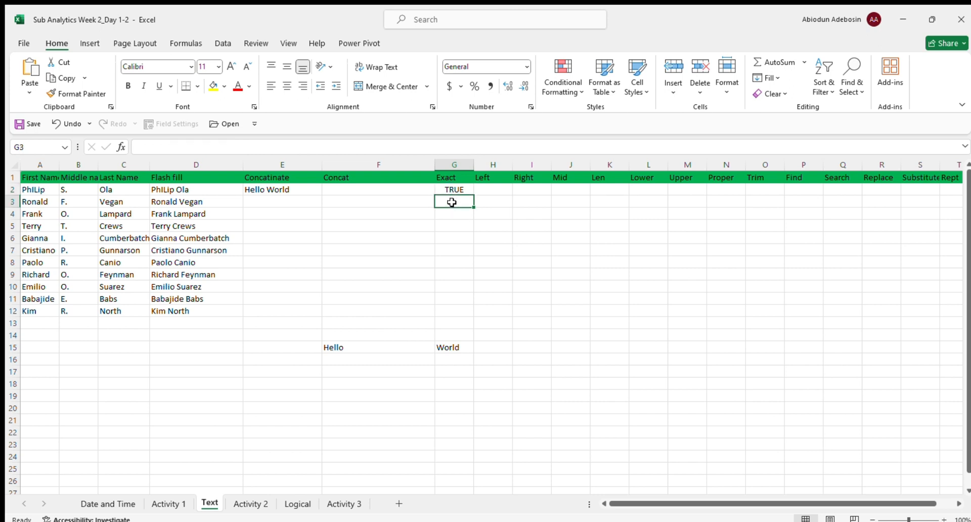
text(EX)
key(BackSpace)
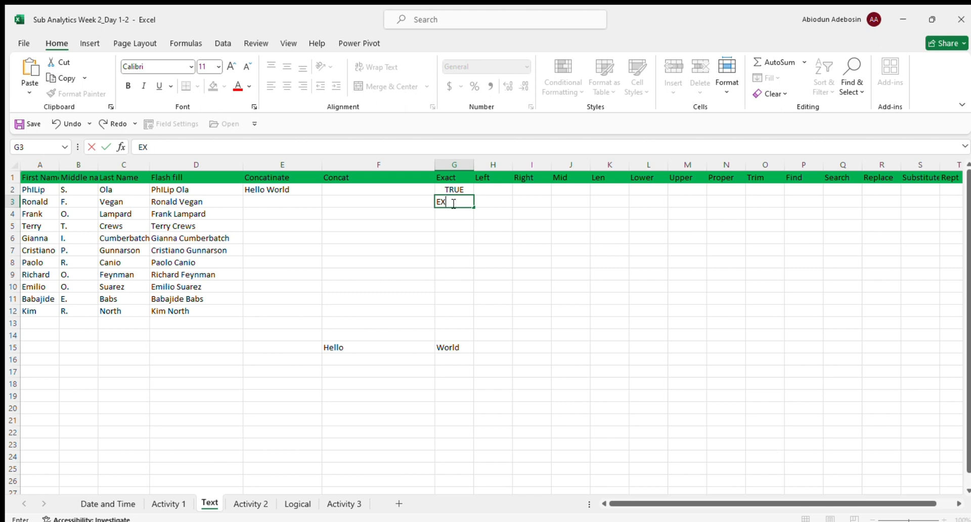
key(BackSpace)
key(BackSpace)
text(=EXACT)
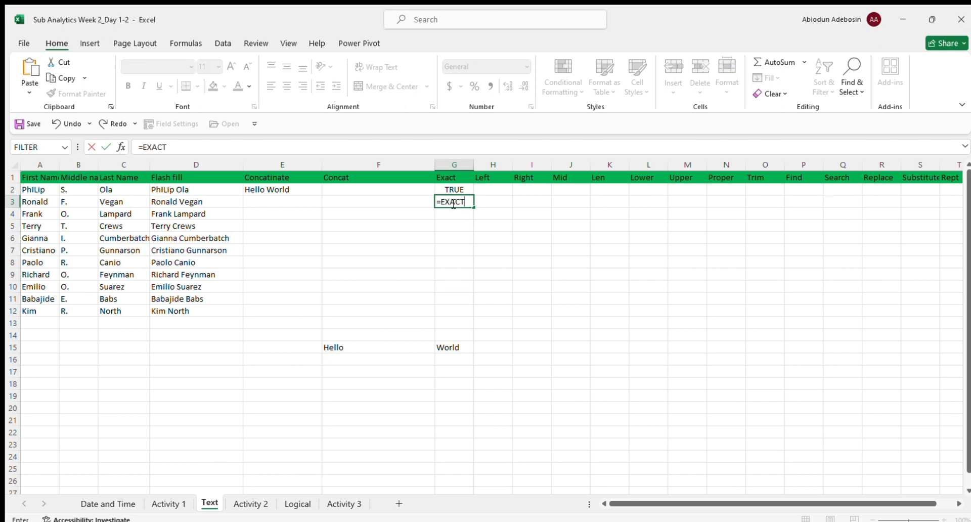
text(("mango" , "MAN)
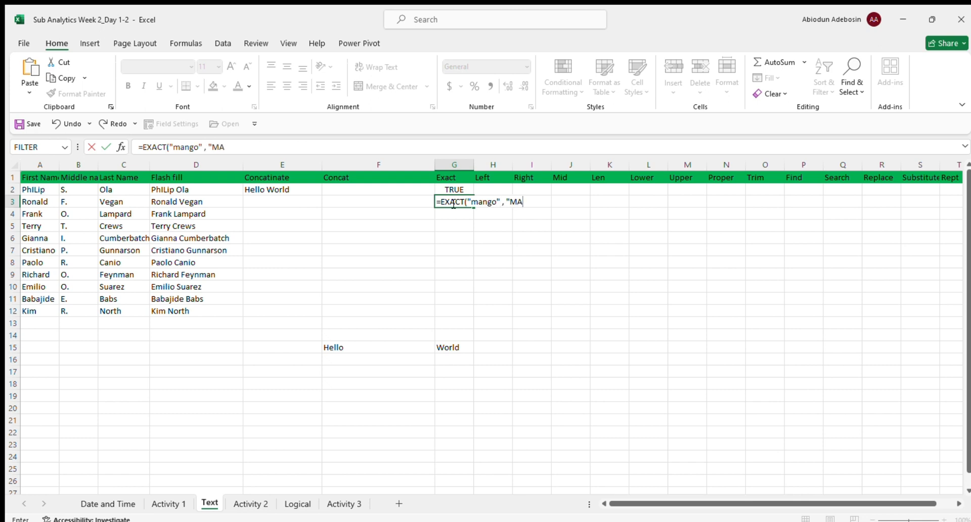
key(BackSpace)
key(BackSpace)
key(BackSpace)
text(mango")
key(BackSpace)
key(BackSpace)
text(ro"))
key(Return)
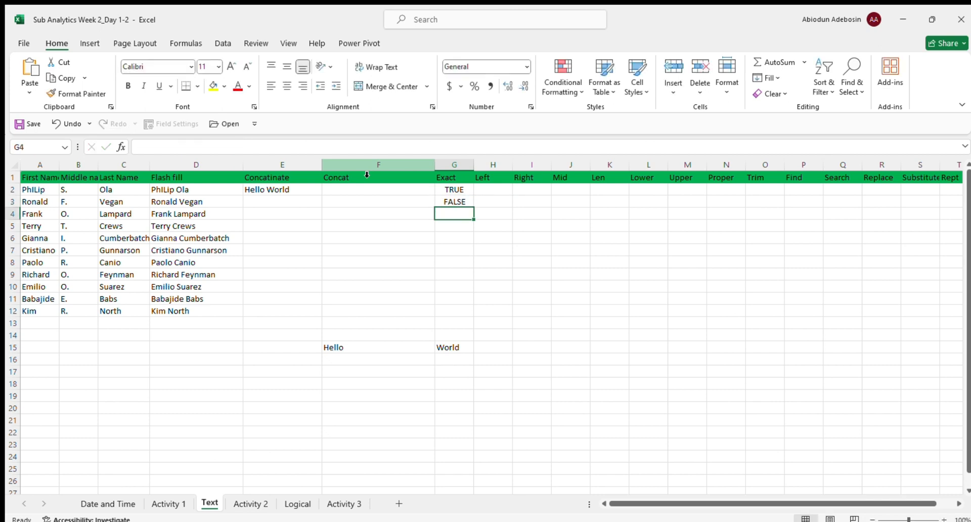
click(457, 202)
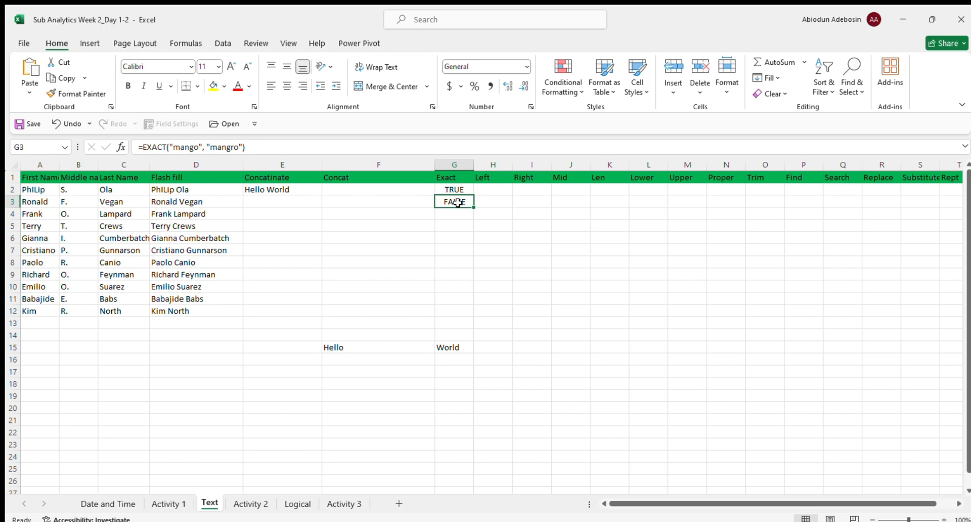
- Extract the first two characters of Excel in the Left column by entering =LEFT("Excel", 2) in H2
click(491, 189)
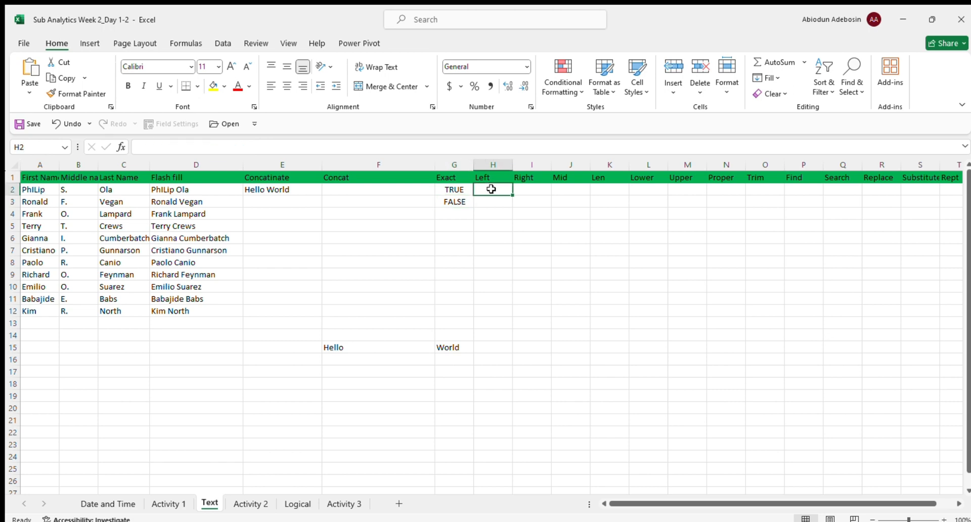
text(=LEFT)
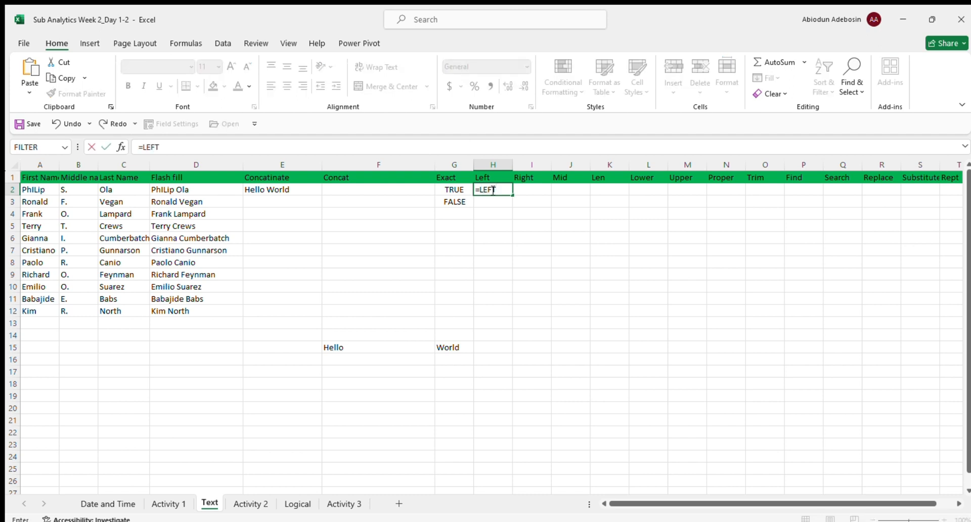
text(("Excel", 2))
key(Return)
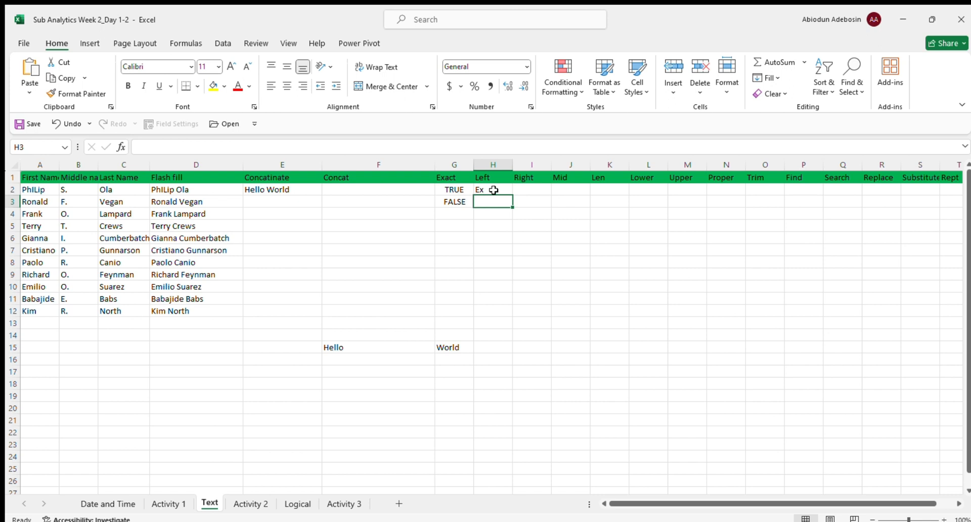
click(492, 190)
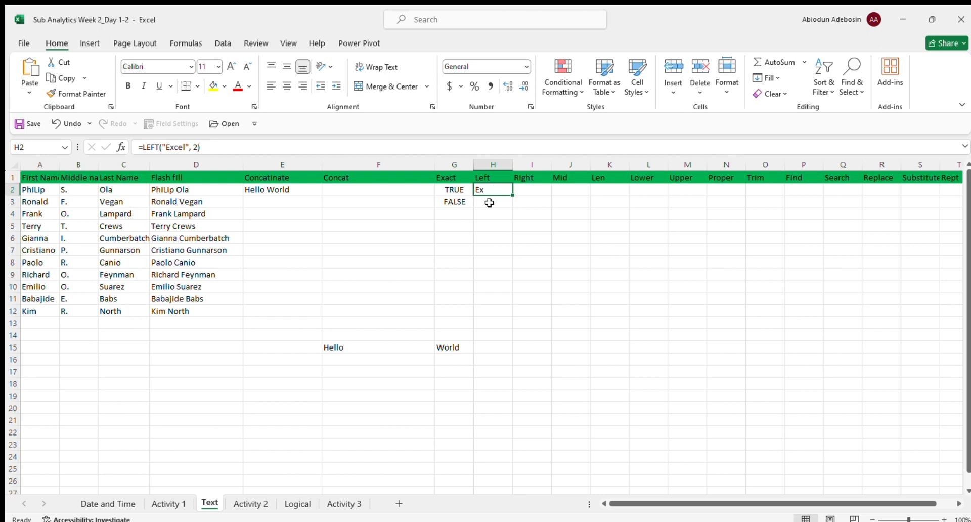
- Extract the first three characters of mango by entering =LEFT("mango", 3) in H3
click(488, 203)
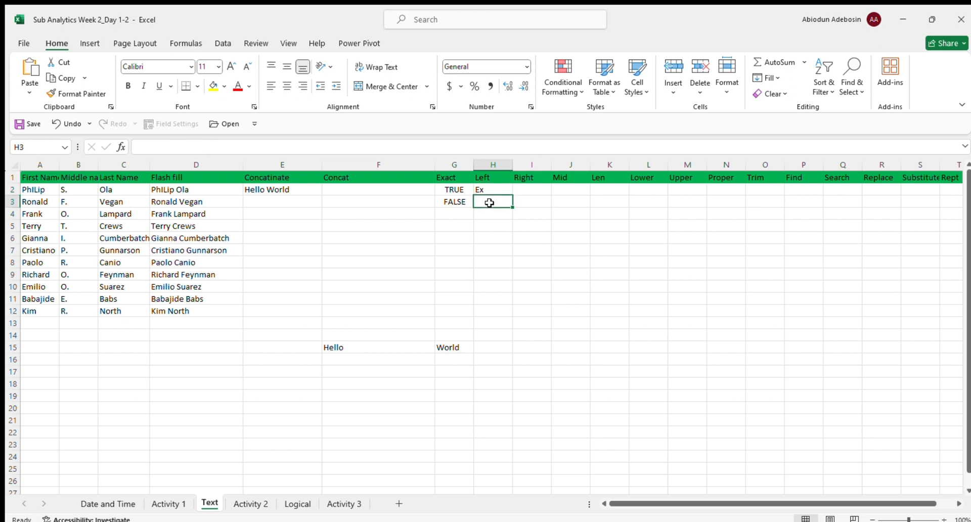
text(=)
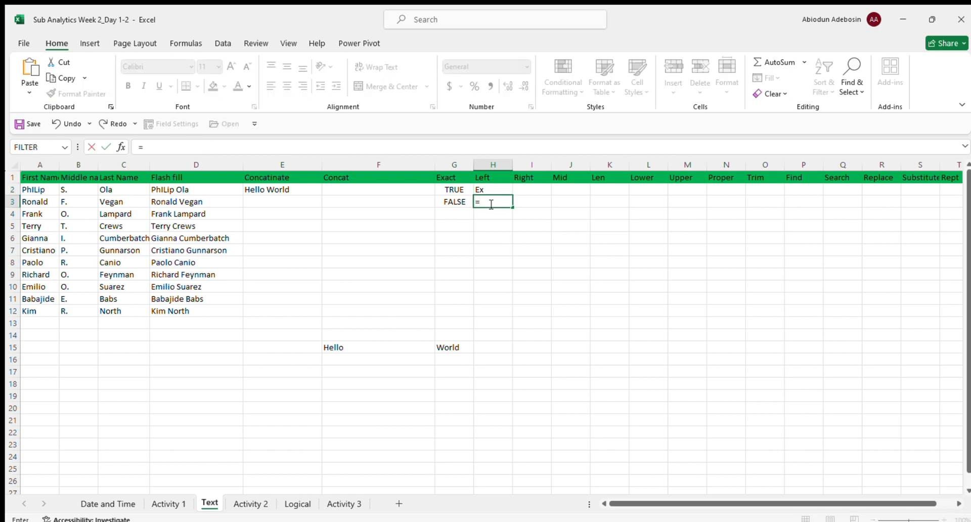
text(LEFT("mango)
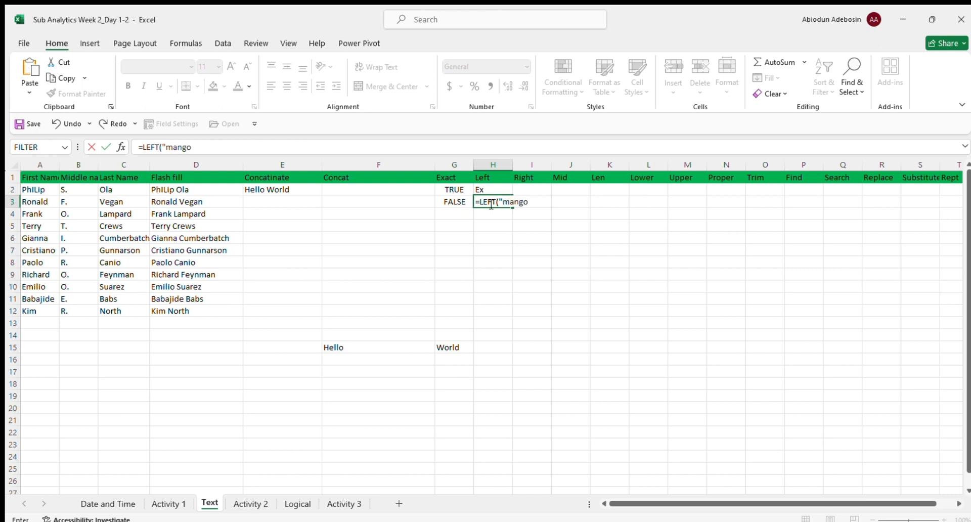
text(", 3)
key(Return)
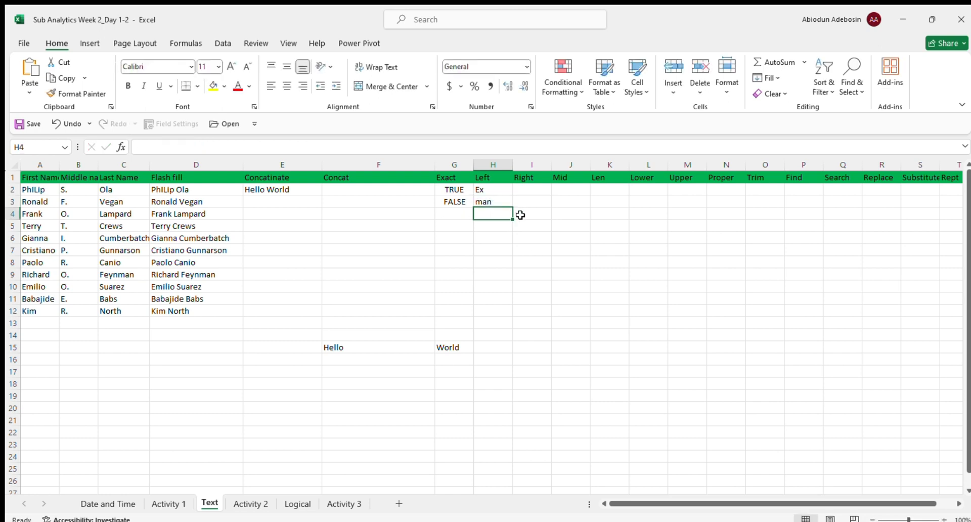
click(496, 201)
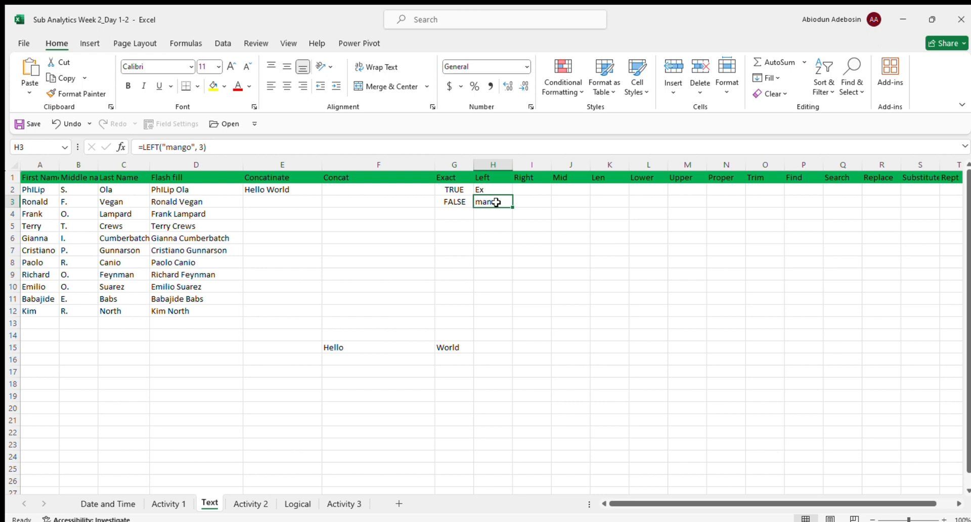
- Extract the last two characters of Excel in the Right column by entering =RIGHT("Excel", 2) in I2
click(526, 188)
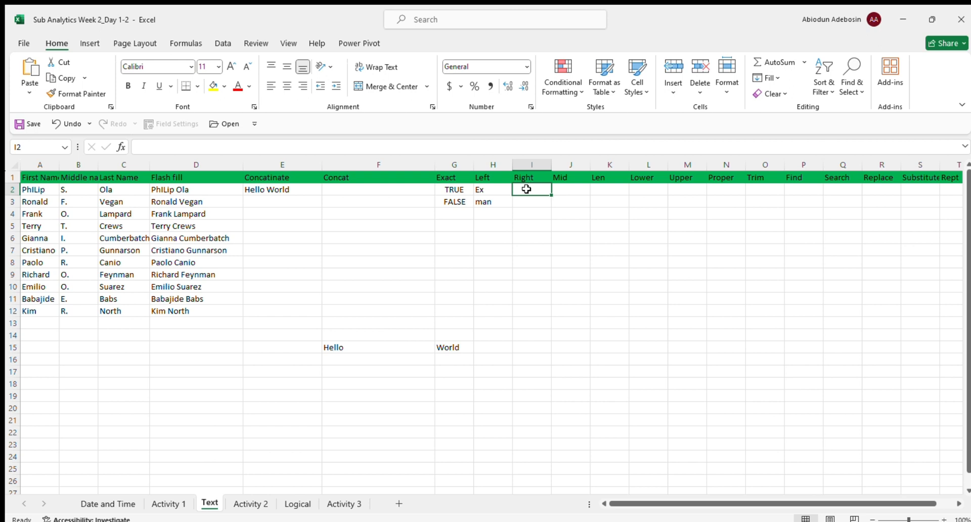
text(=)
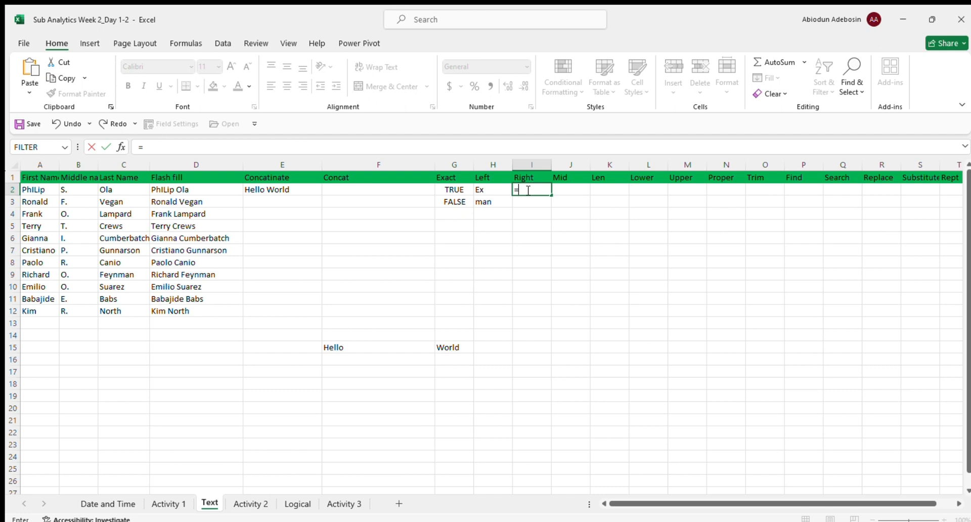
text(Right)
key(Tab)
text("E)
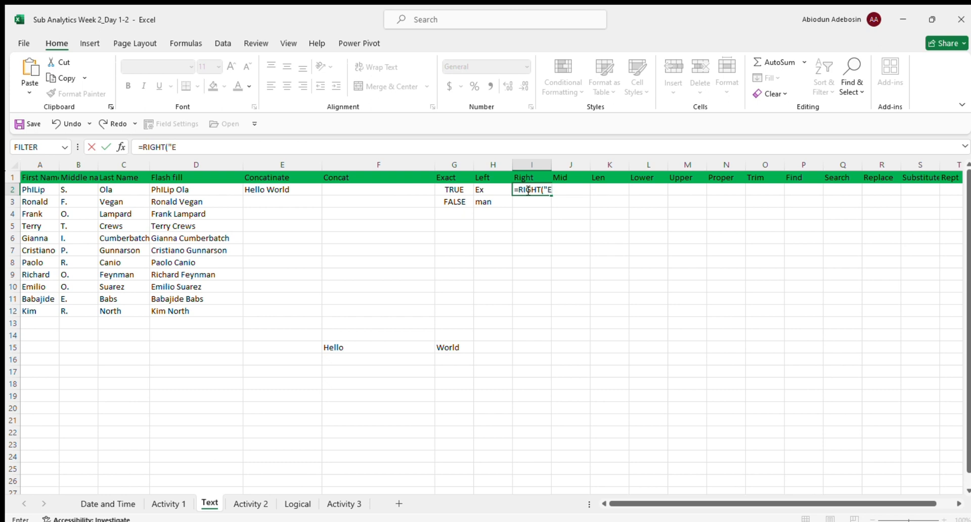
text(xcel", @)
key(BackSpace)
text(2))
key(Return)
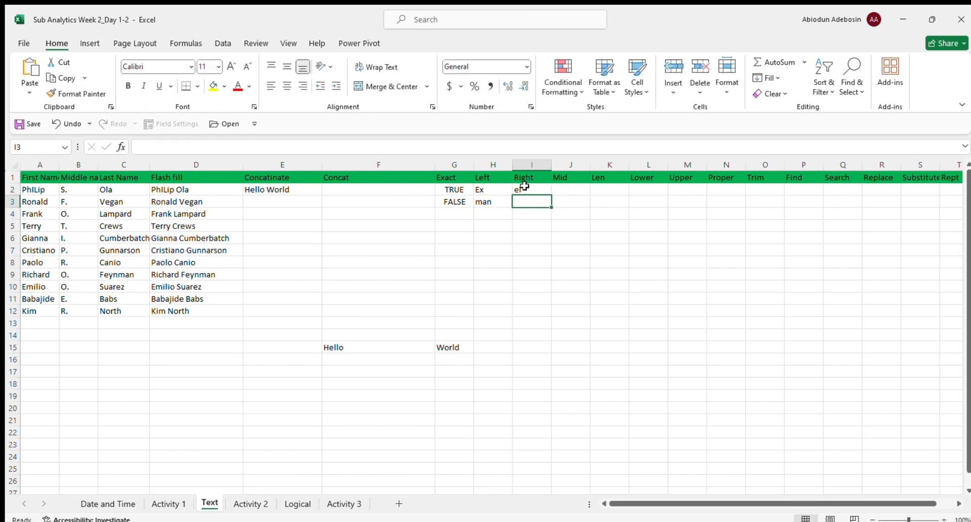
double_click(524, 187)
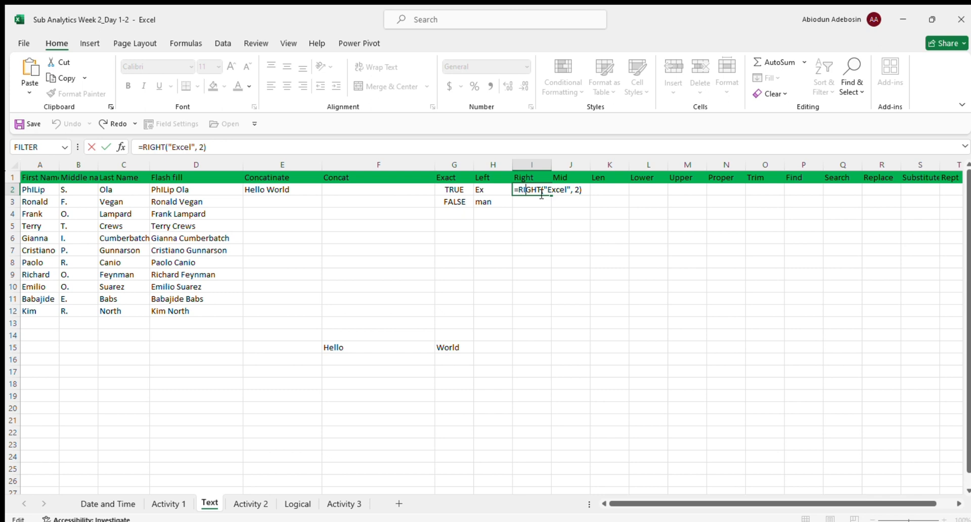
click(533, 214)
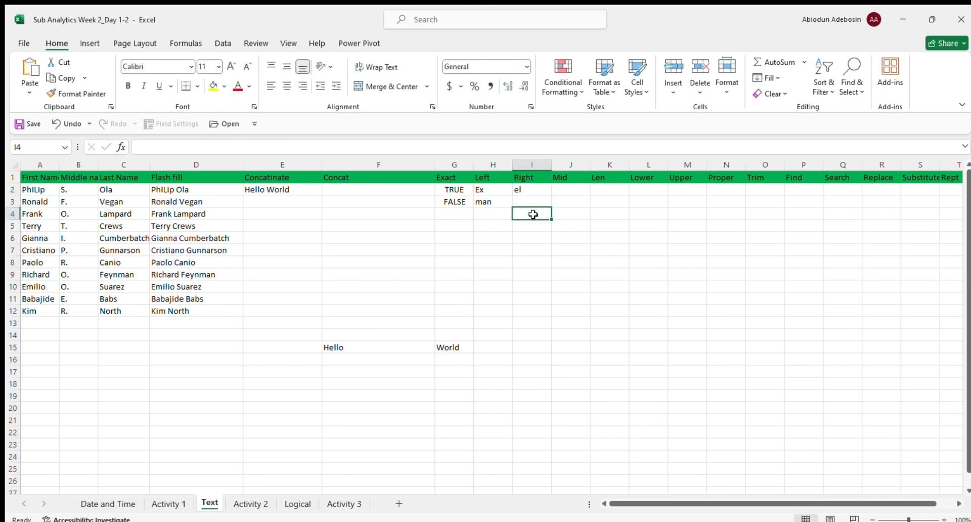
- Extract the last two characters of Mango by entering =RIGHT("Mango", 2) in I3
click(532, 202)
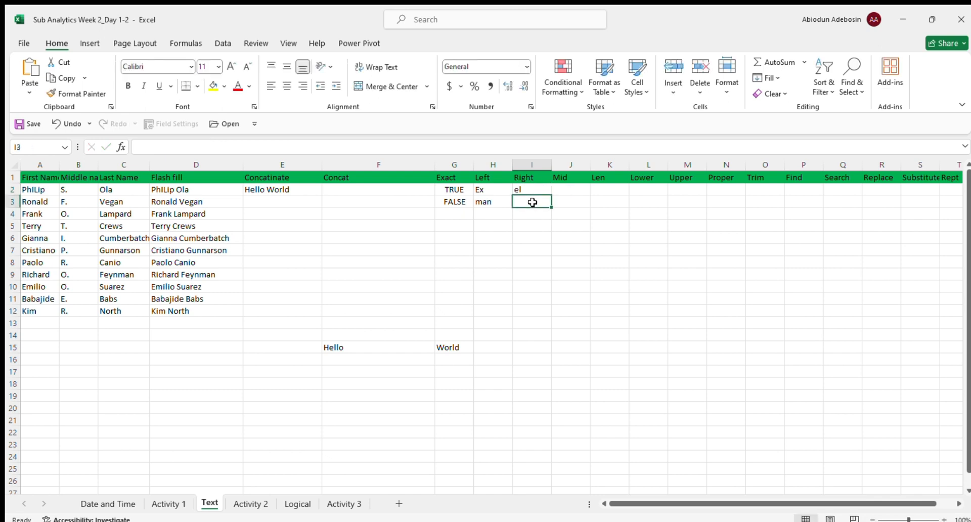
text(=)
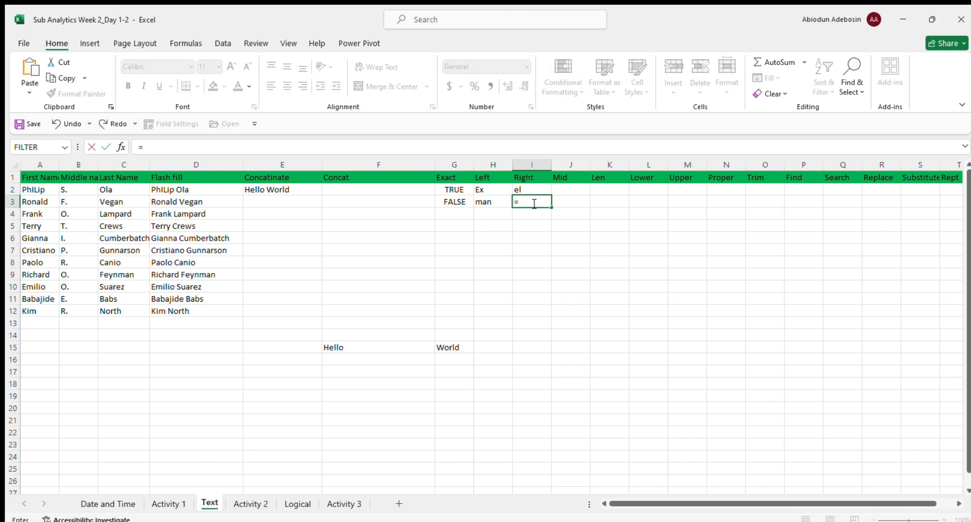
text(right)
key(Tab)
text("Mang)
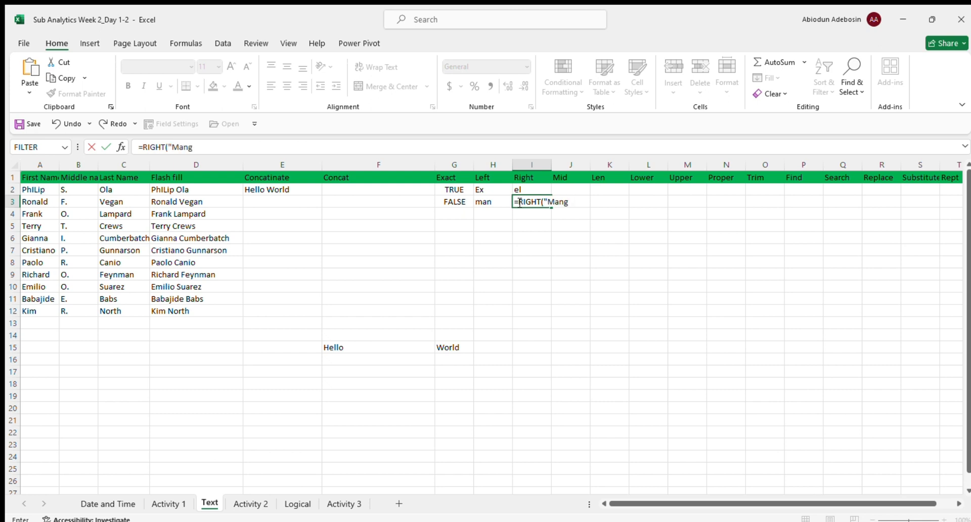
text(o", 2))
key(Return)
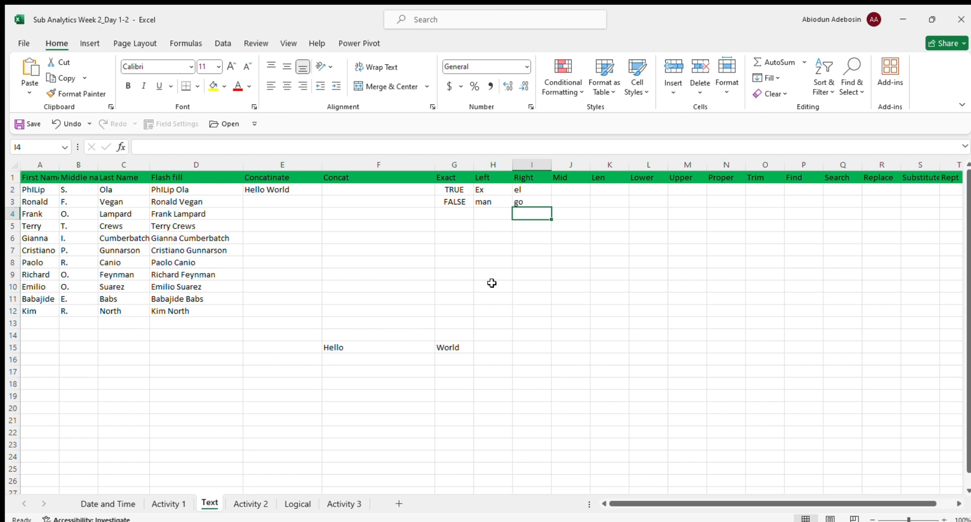
- Extract the word is from the middle of the text by entering =MID("Excel is powerful", 7, 2) in J2
click(567, 188)
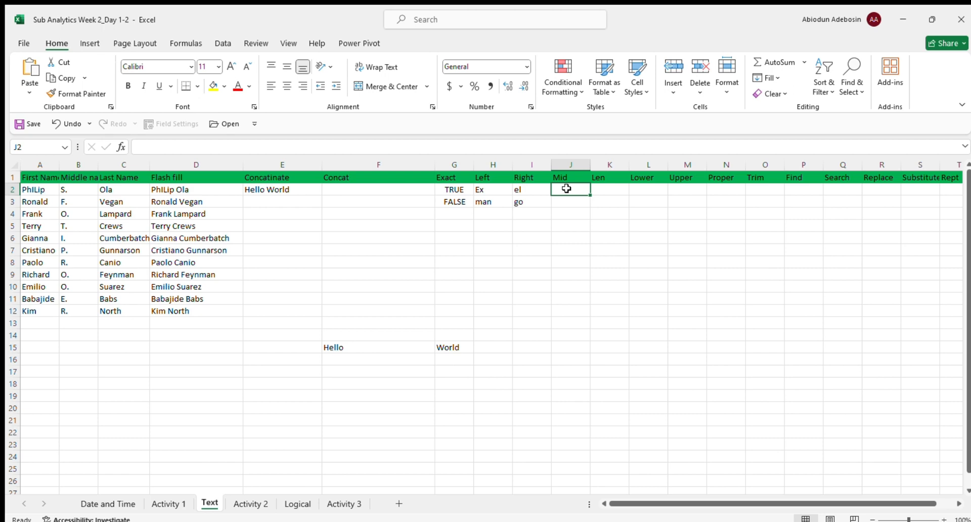
text(=M)
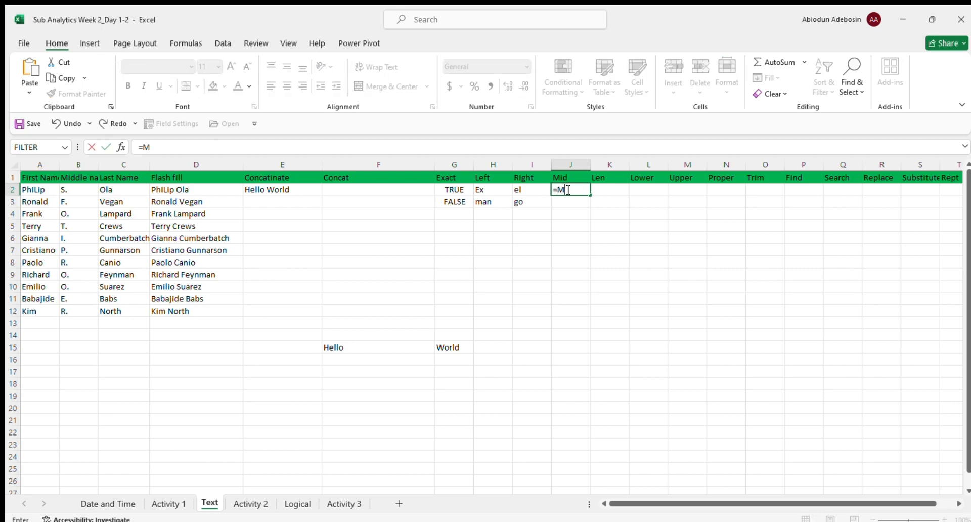
text(ID("Excel is )
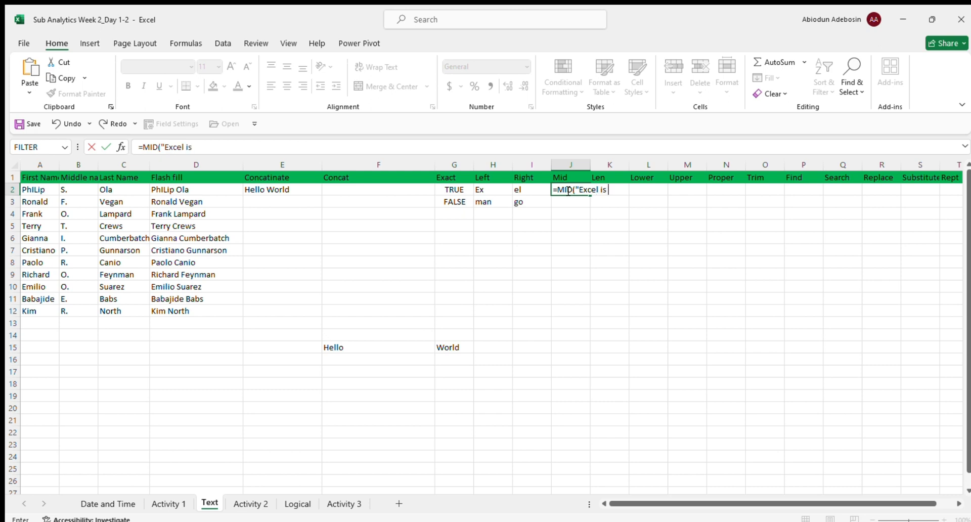
text(powerful",)
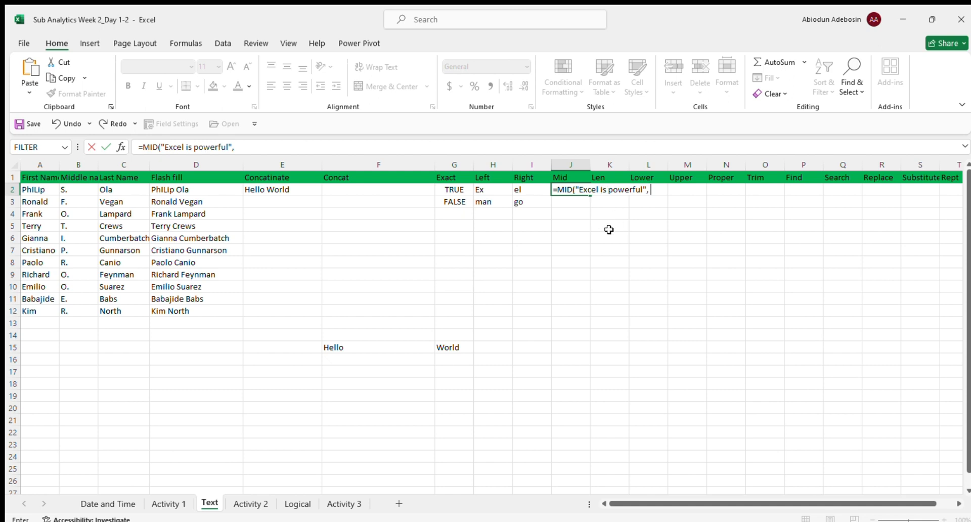
text(7, 2))
key(Return)
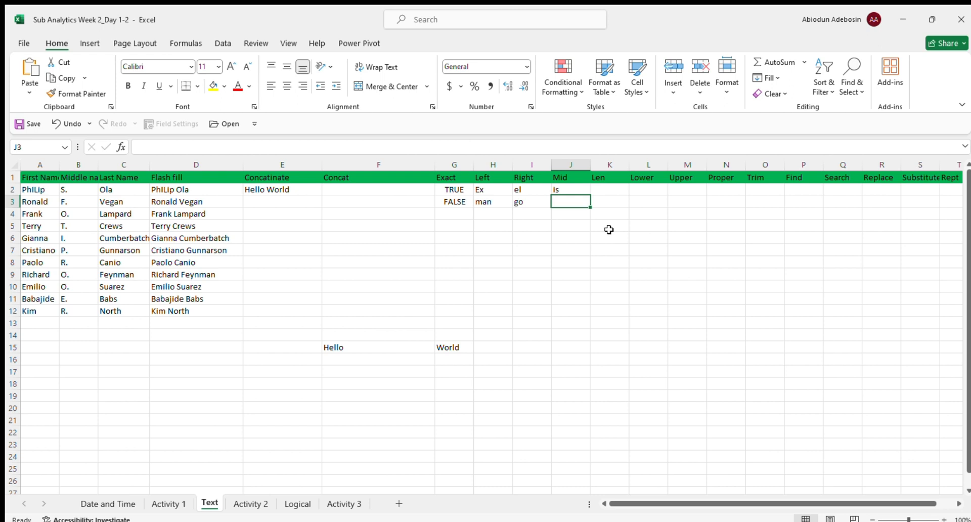
click(571, 191)
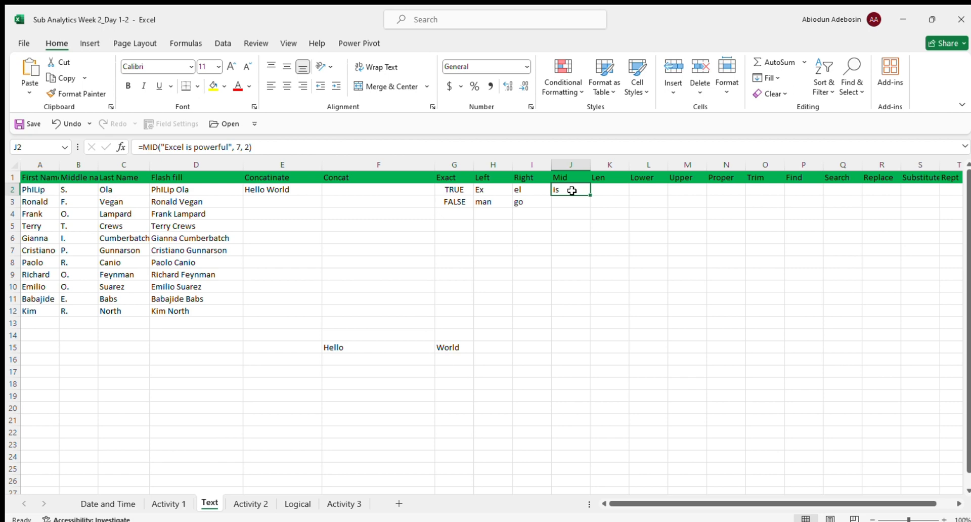
click(613, 190)
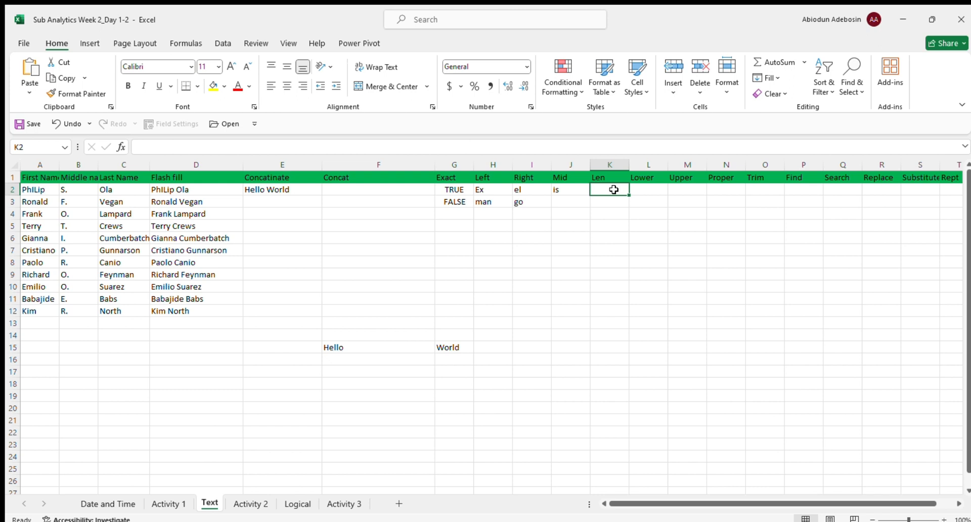
text(=)
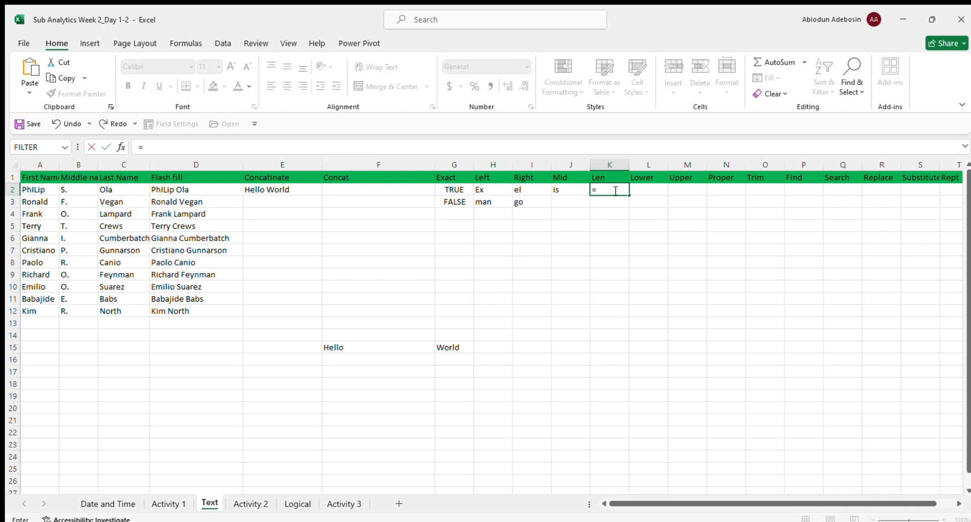
text(LEN("Ecel)
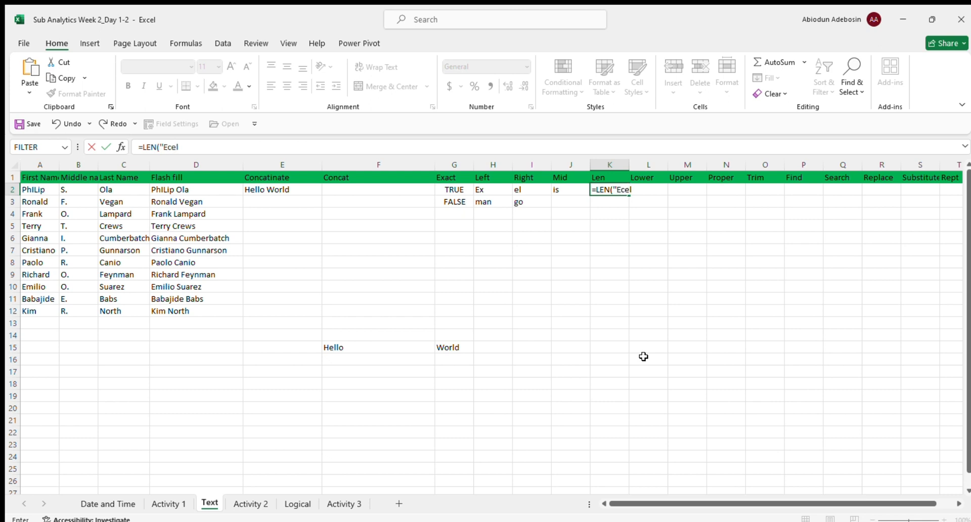
key(BackSpace)
key(BackSpace)
key(BackSpace)
text(xcel"))
key(alt+Tab)
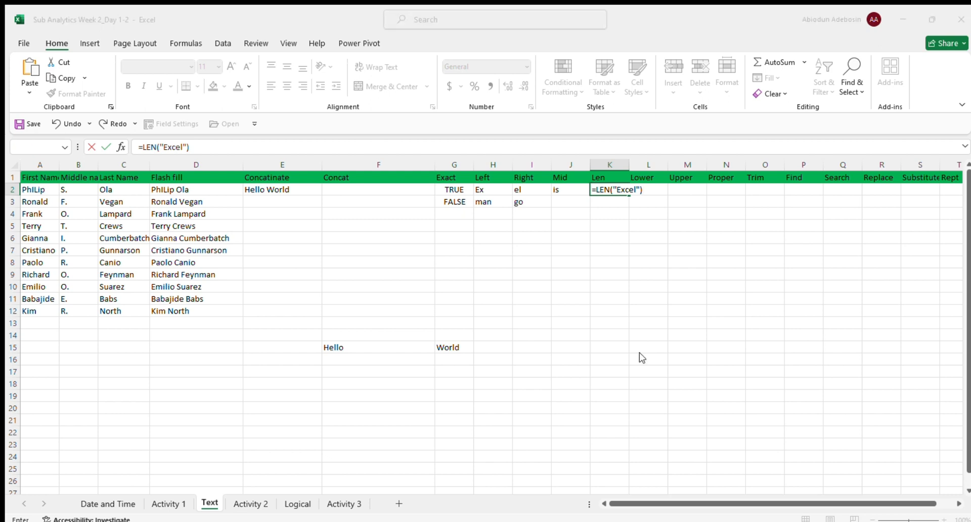
key(alt+Tab)
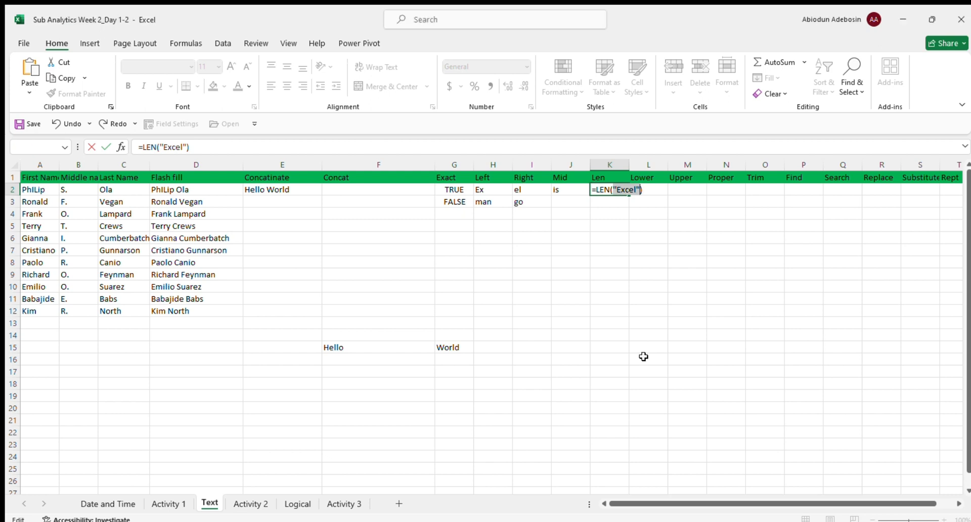
click(645, 191)
key(Return)
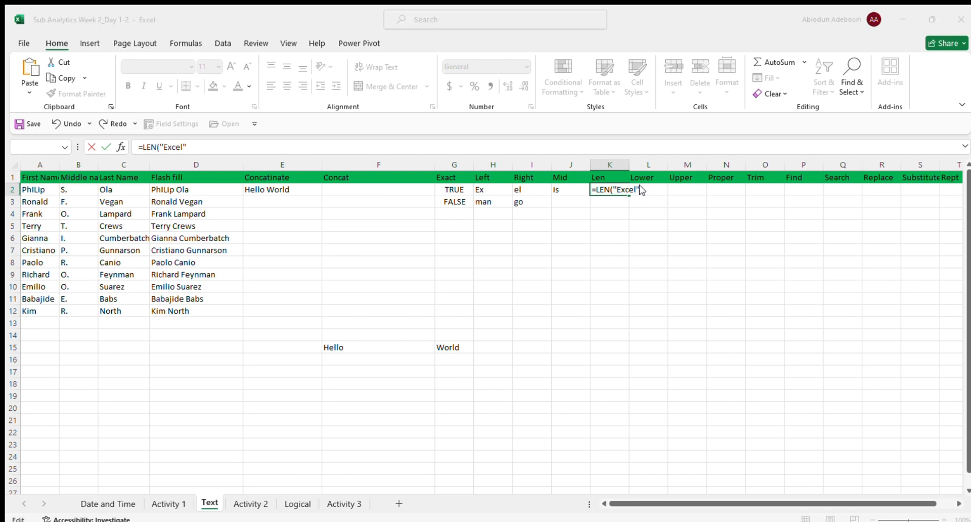
key(Return)
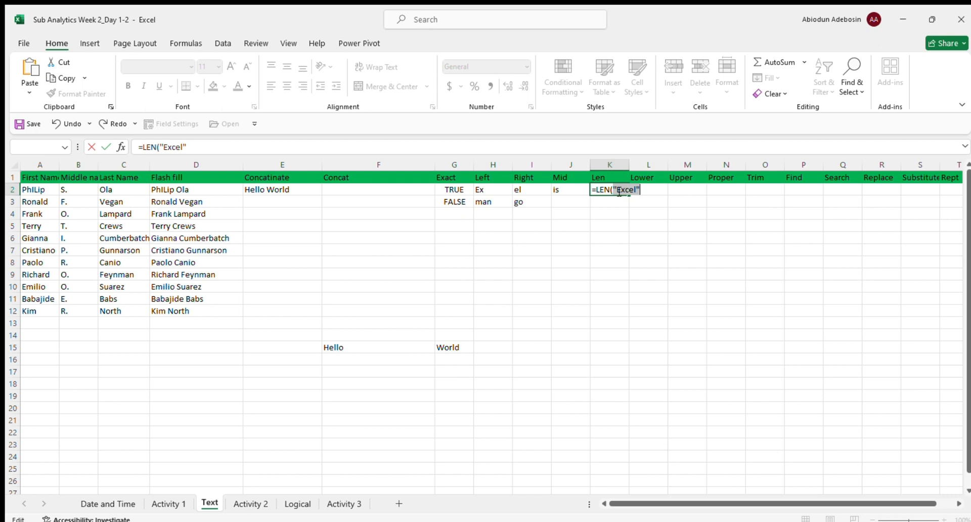
click(618, 191)
click(638, 191)
key(Return)
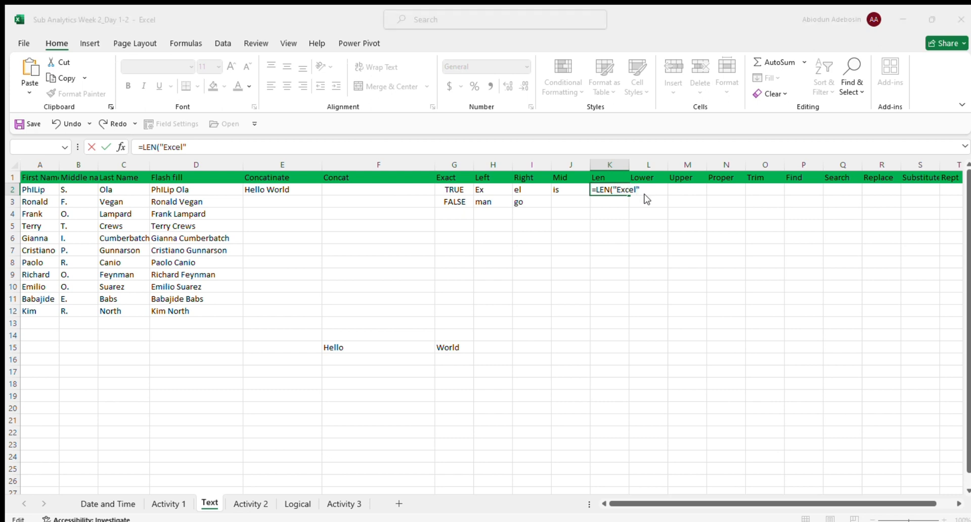
click(644, 224)
key(BackSpace)
key(BackSpace)
key(BackSpace)
key(BackSpace)
key(BackSpace)
key(BackSpace)
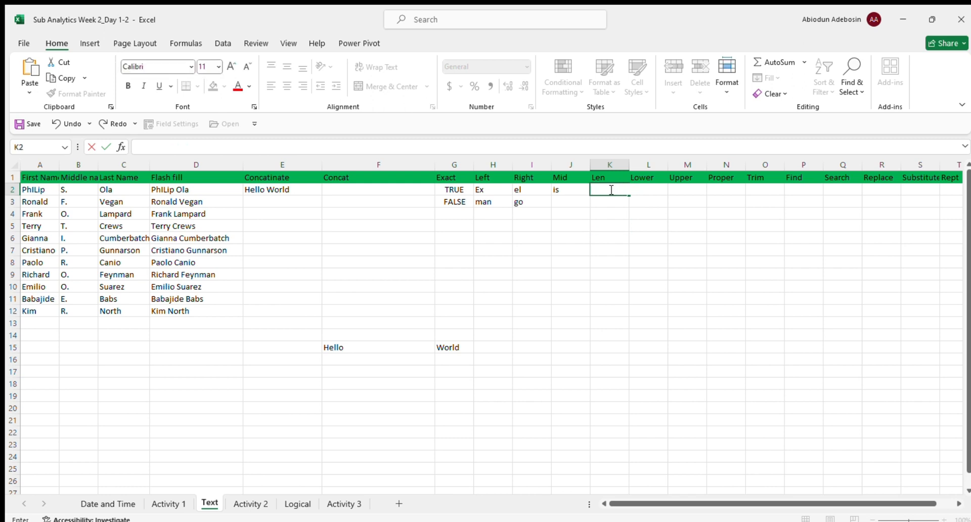
- Count the characters in Excel in the Len column by entering =LEN("Excel") in K2
text(=L)
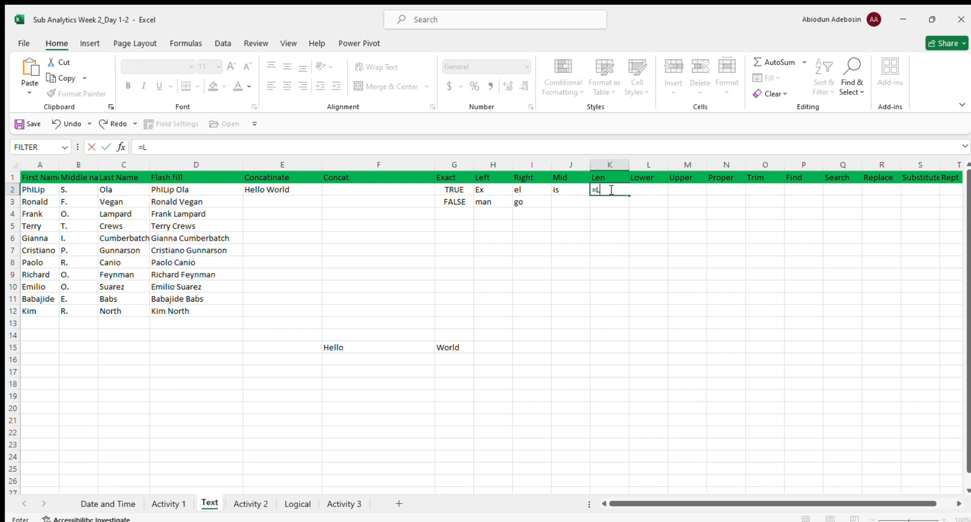
text(EN("Excel")
key(Tab)
click(616, 190)
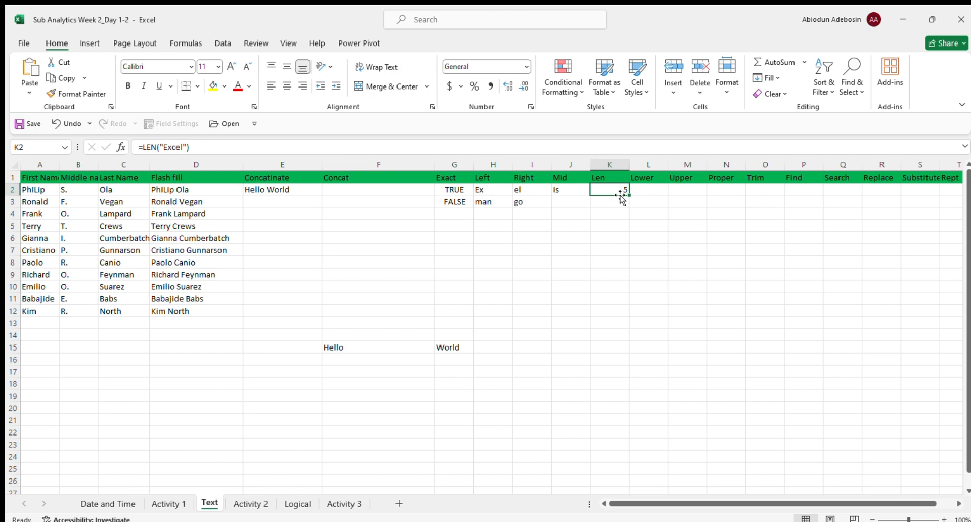
click(646, 191)
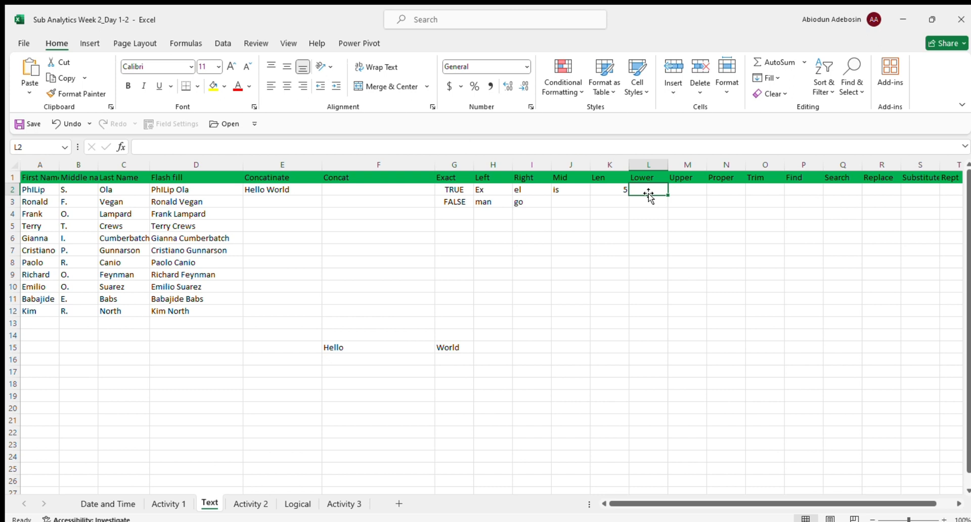
text(=L)
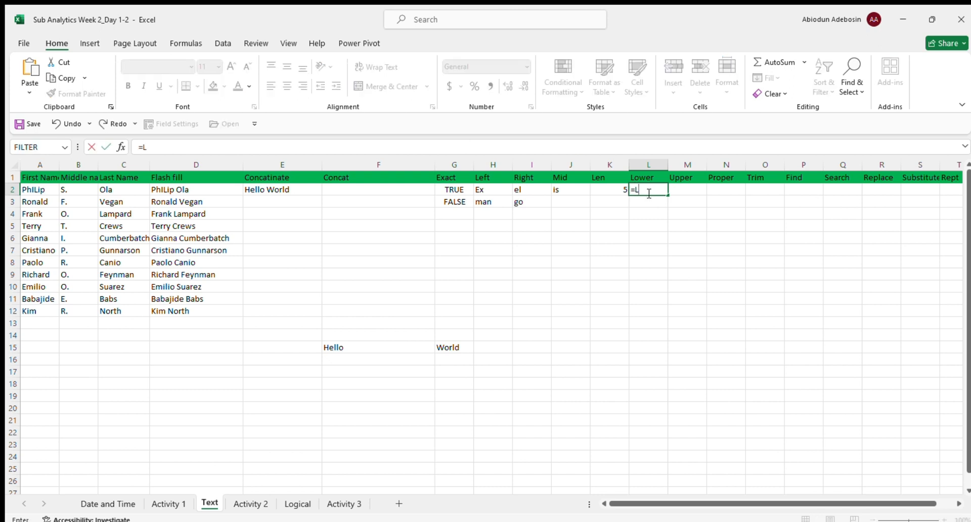
text(OWEER)
key(BackSpace)
key(BackSpace)
text(R)
text(()
text(')
text(Helo)
key(BackSpace)
text(lo World)
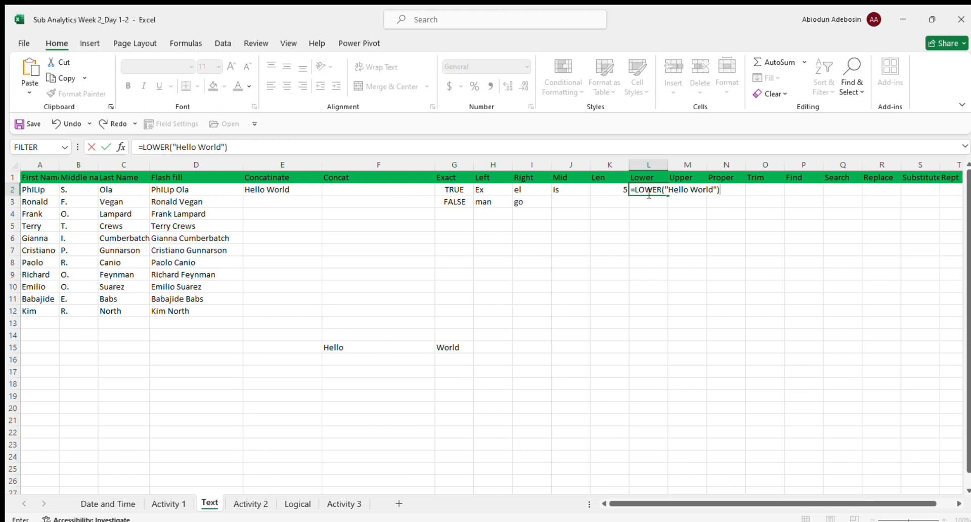
key(Return)
key(Return)
click(721, 191)
key(BackSpace)
key(BackSpace)
key(BackSpace)
key(BackSpace)
key(BackSpace)
key(BackSpace)
key(BackSpace)
key(BackSpace)
key(BackSpace)
key(BackSpace)
key(BackSpace)
key(BackSpace)
key(BackSpace)
key(BackSpace)
key(BackSpace)
key(BackSpace)
key(BackSpace)
key(BackSpace)
key(BackSpace)
key(BackSpace)
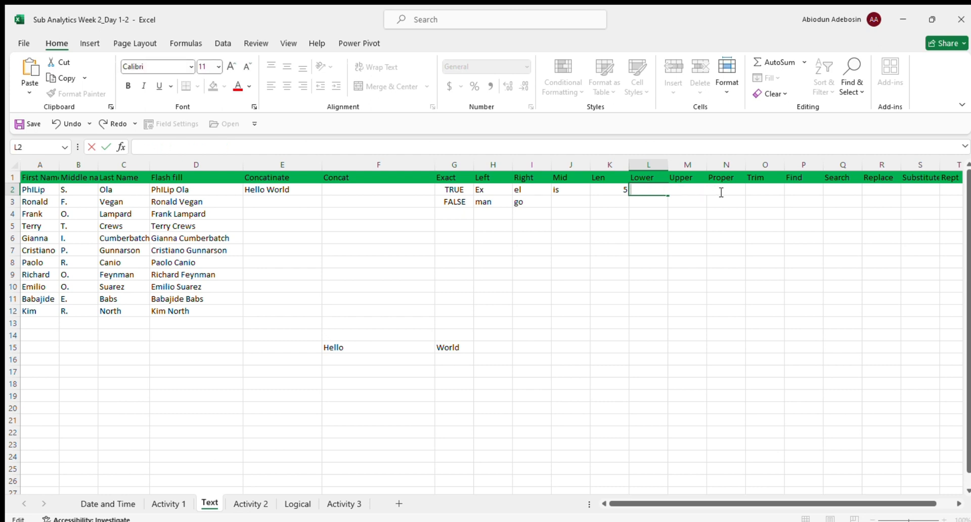
- Convert Hello World to lowercase in the Lower column by entering =LOWER("Hello World") in L2
text(=)
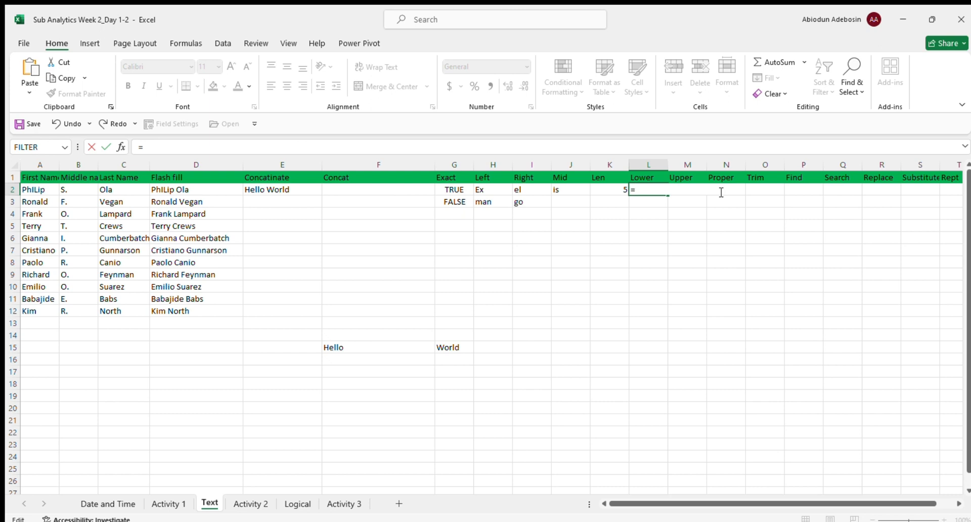
text(LOWER("Hello)
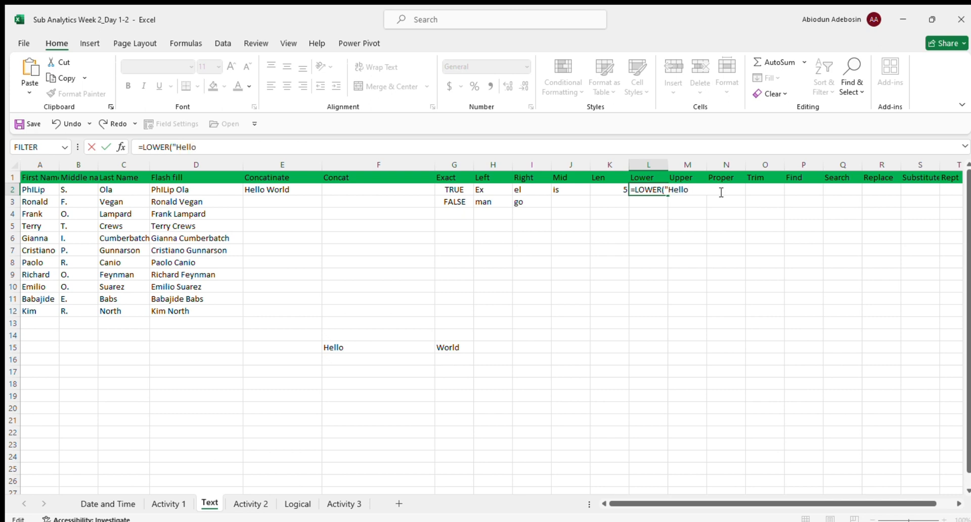
text( World")
key(Tab)
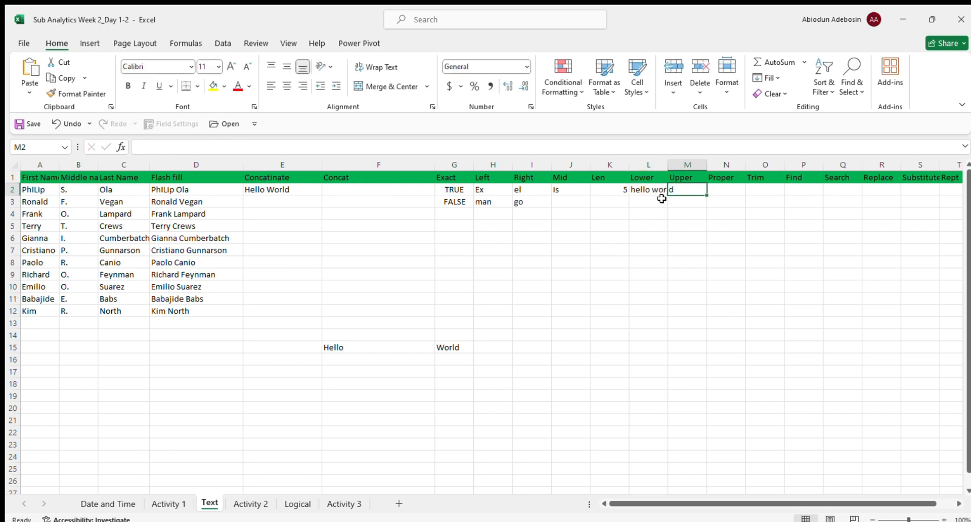
key(Left)
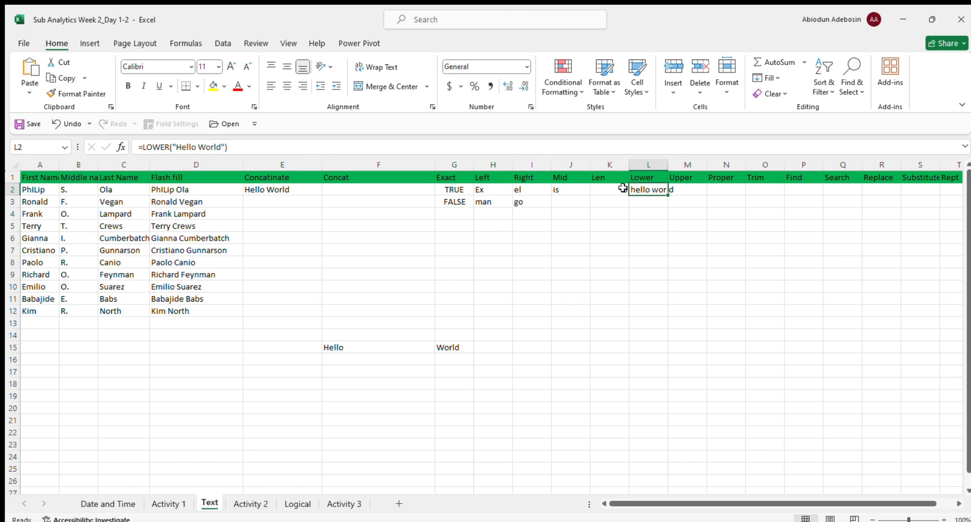
- Convert Hello World to uppercase by entering =UPPER("Hello World") in M2, and widen the Upper column to fit the text
click(690, 190)
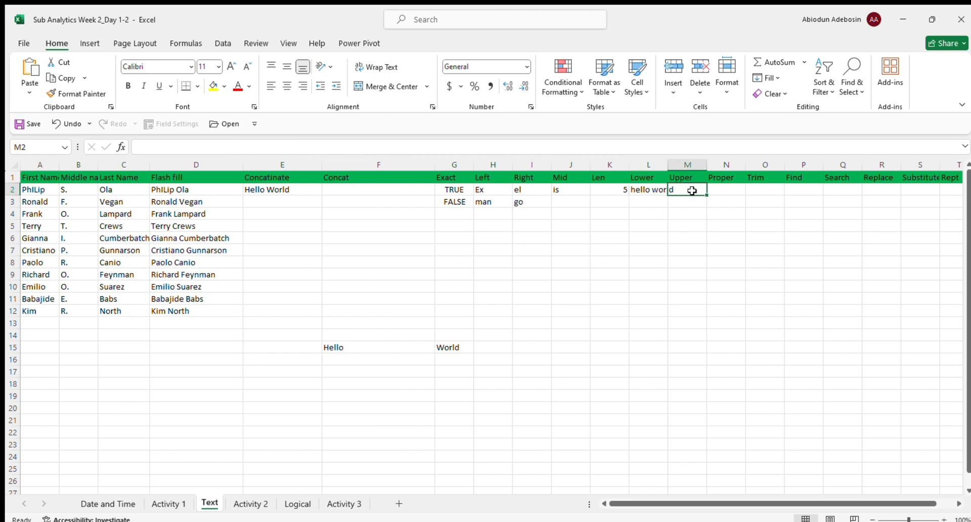
text(=)
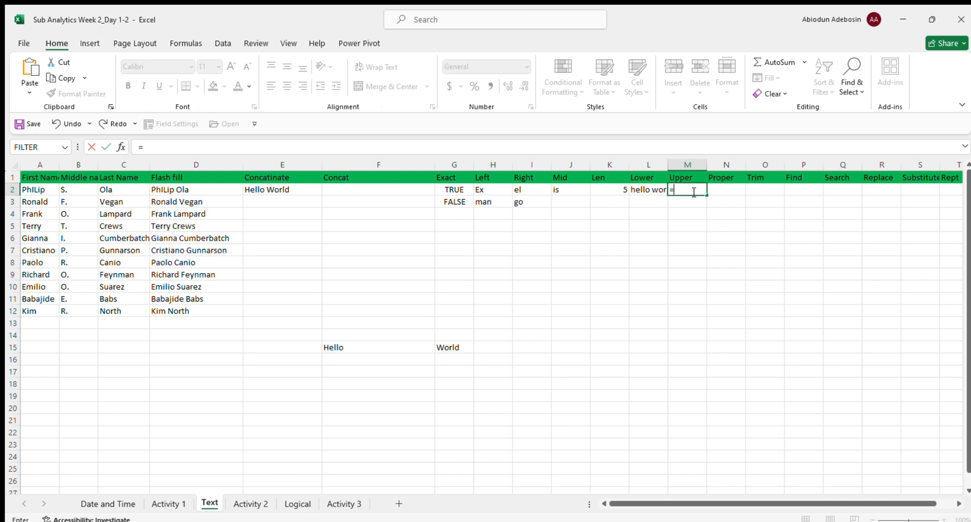
text(UppeHr()
click(693, 190)
text(H)
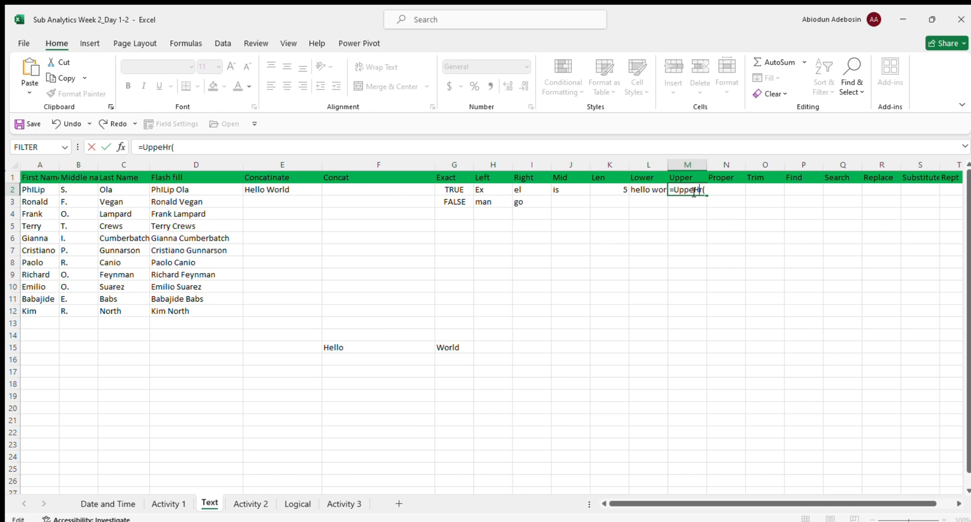
key(BackSpace)
text(Hello)
key(BackSpace)
key(BackSpace)
key(BackSpace)
key(BackSpace)
key(BackSpace)
text("Hello World)
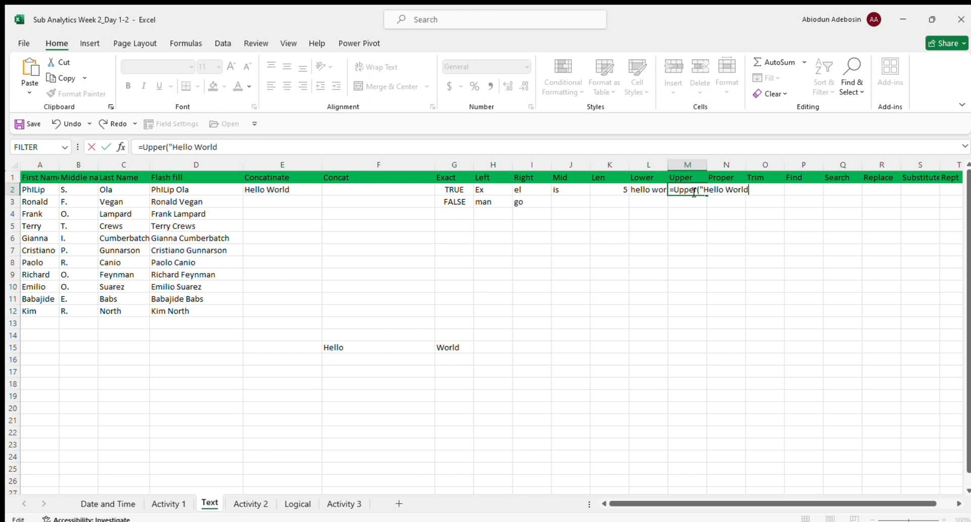
text("))
key(Tab)
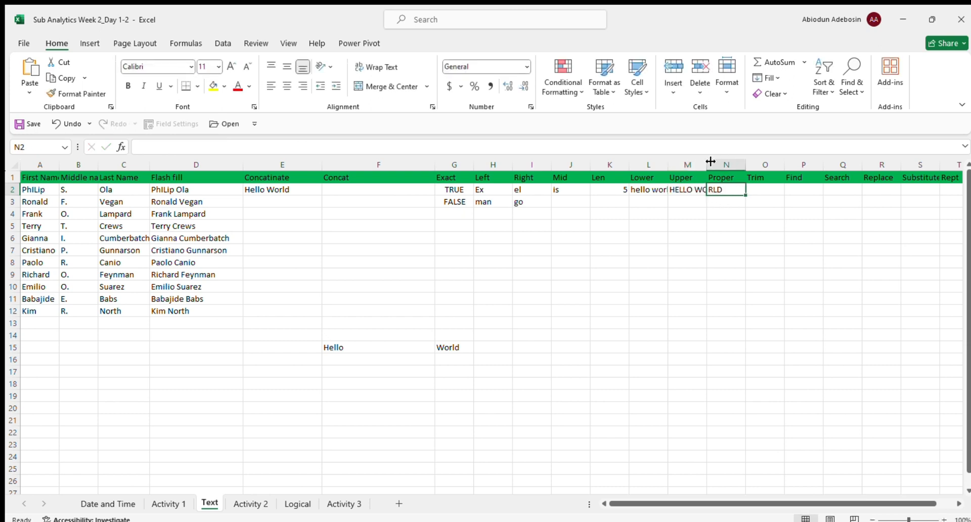
drag(707, 162, 734, 162)
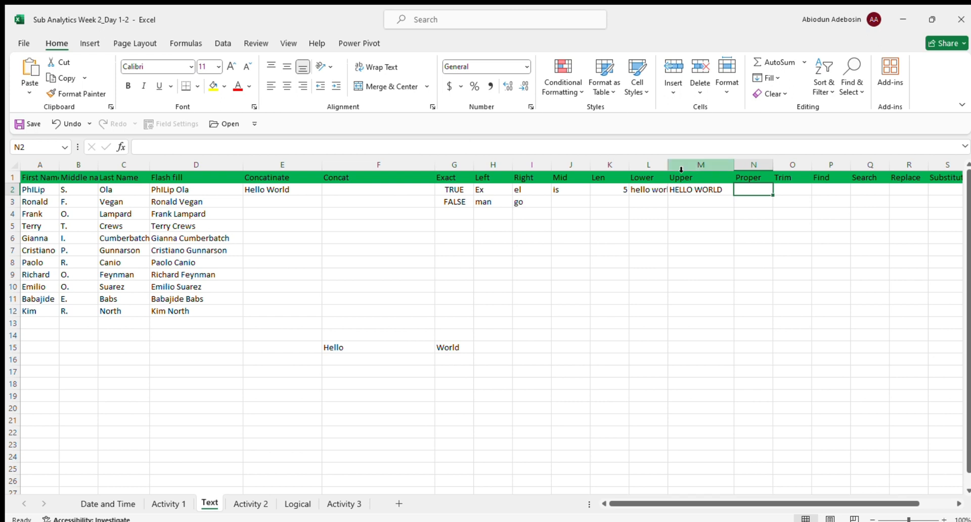
click(707, 191)
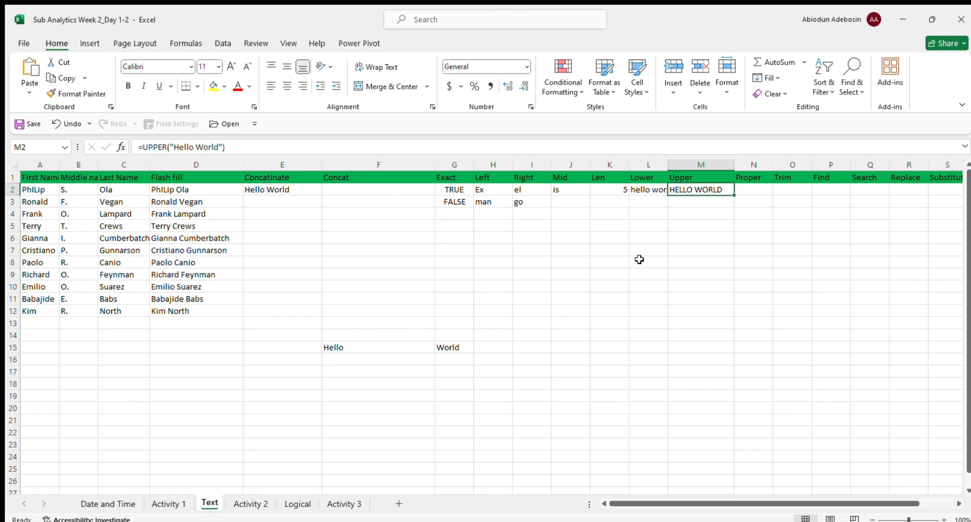
- Collapse the Concat column F completely and narrow the Concatinate column E to about the width of its text
click(413, 167)
drag(422, 167, 321, 205)
drag(319, 168, 290, 168)
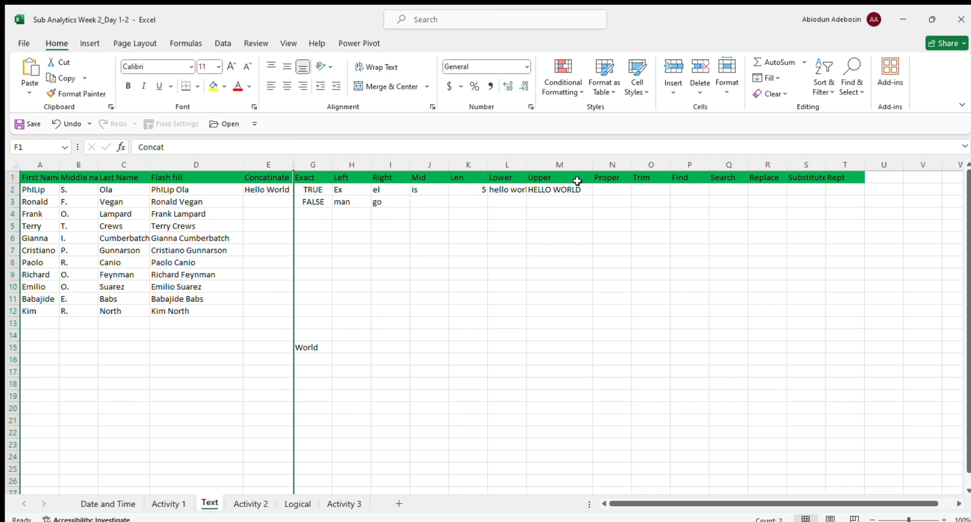
- Widen the Proper column N slightly
click(606, 189)
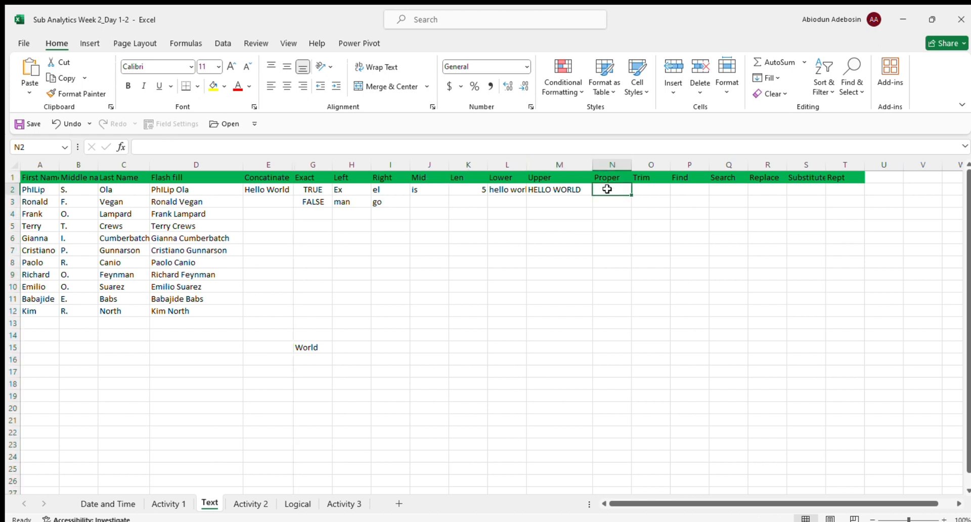
drag(632, 164, 642, 166)
click(657, 199)
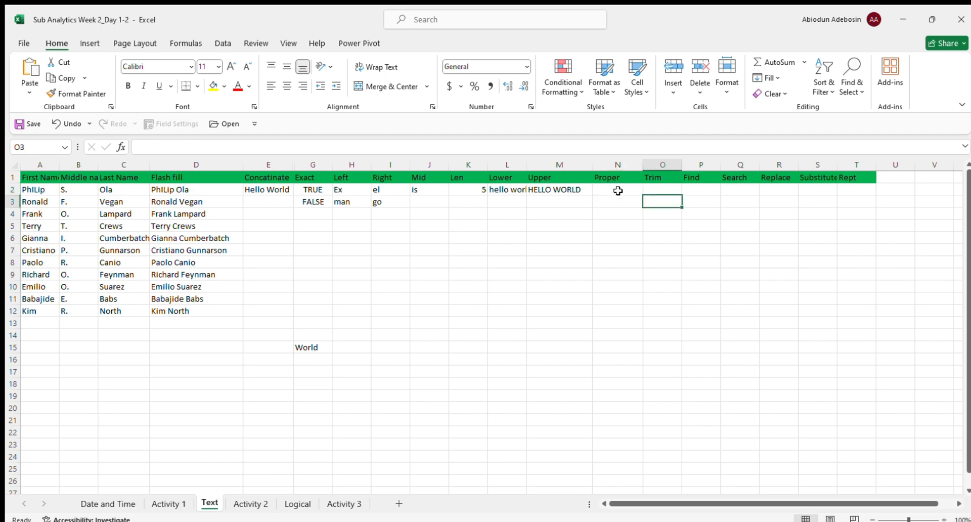
- Convert hello world to proper case in the Proper column by entering =PROPER("hello world") in N2
click(618, 191)
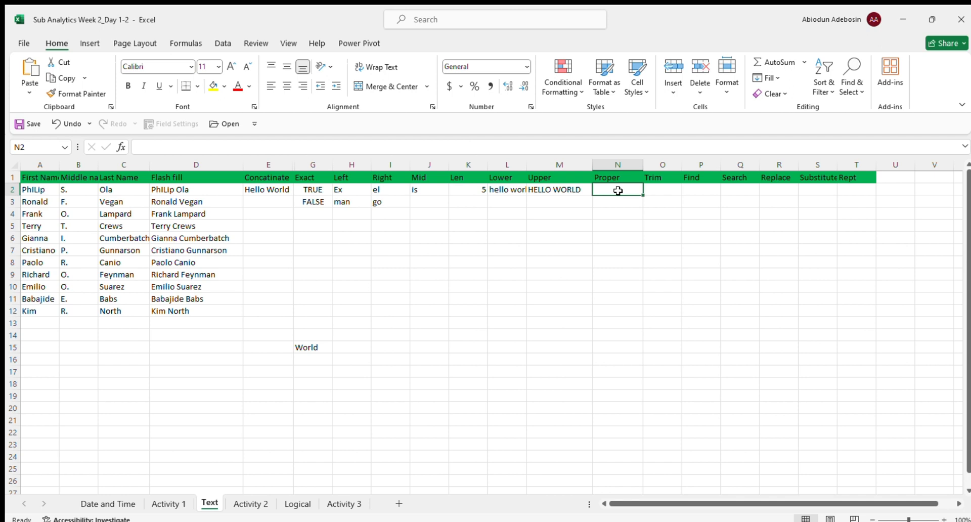
text(=proper)
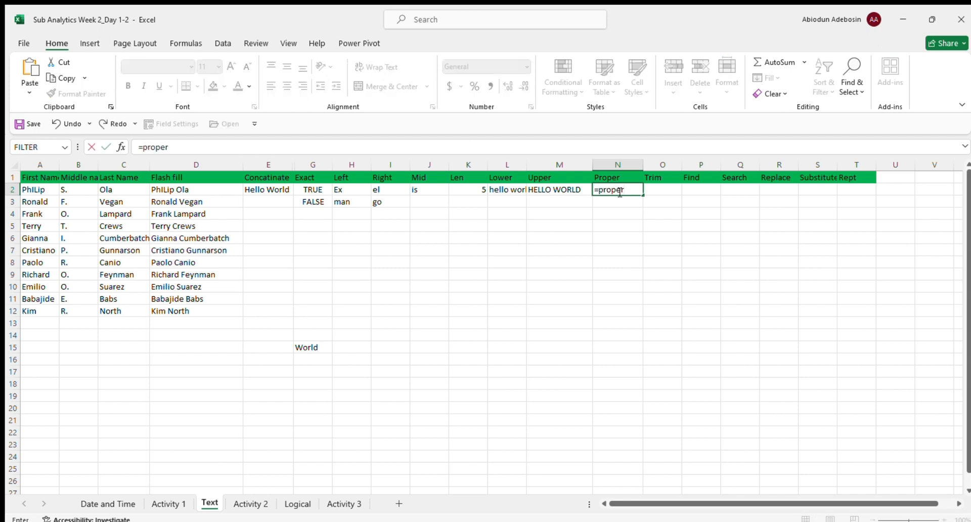
text(("hello world)
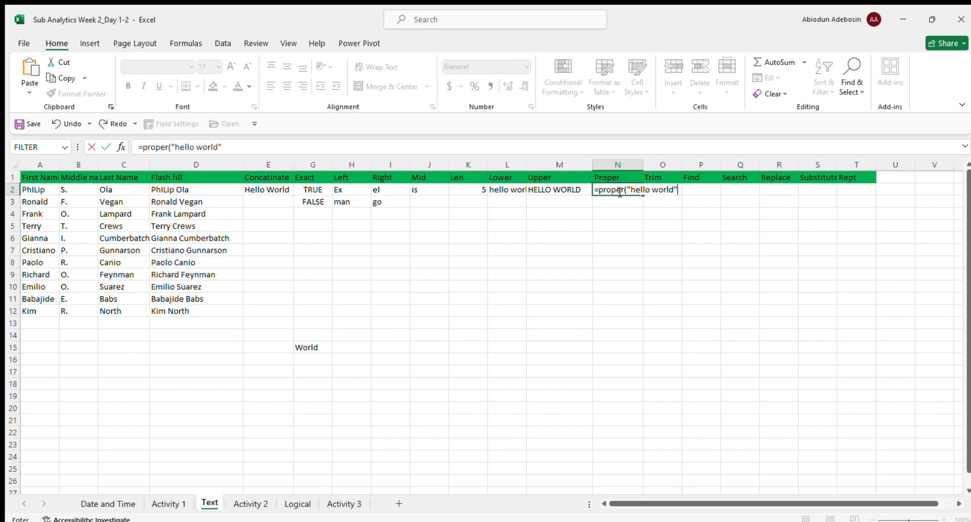
key(Tab)
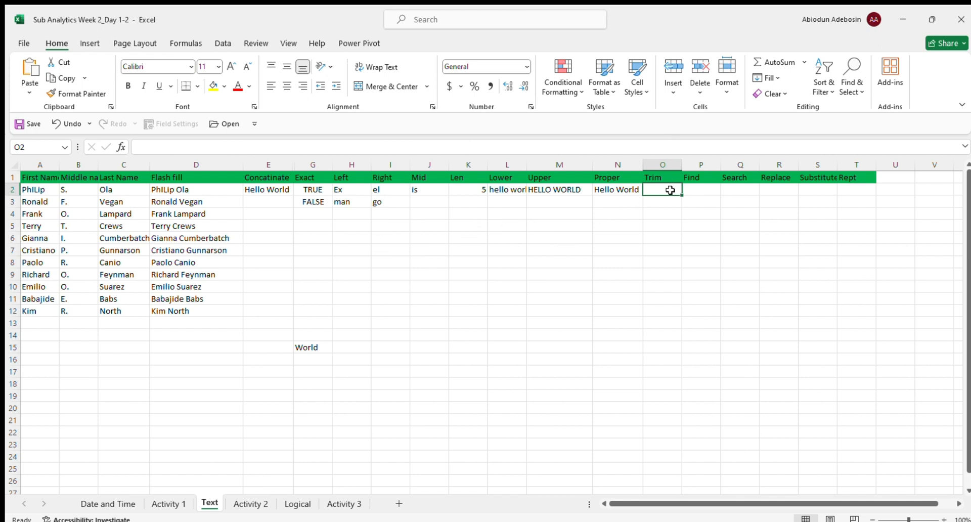
- Enter a TRIM formula in O2 that strips the surplus spaces placed before, between and after the words Excel is great
text(=)
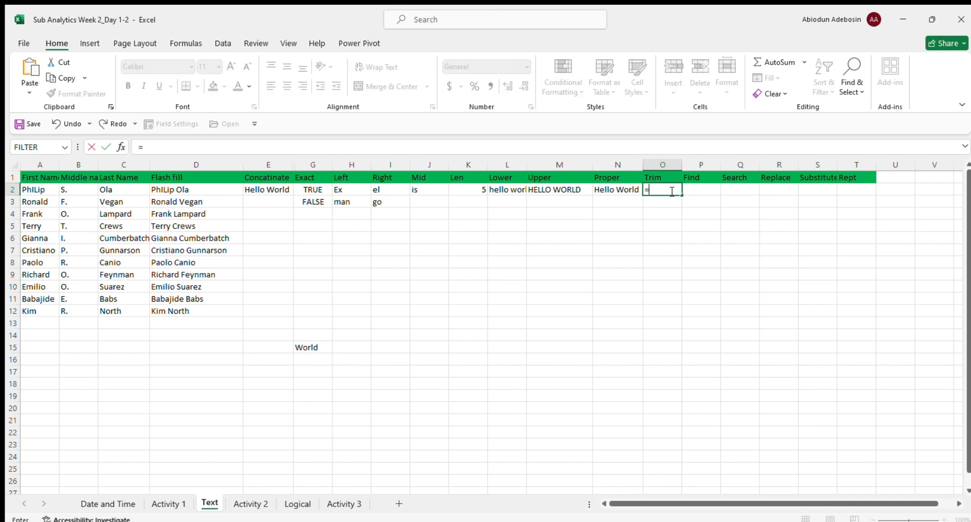
text(TRIM)
text((" Excel      is)
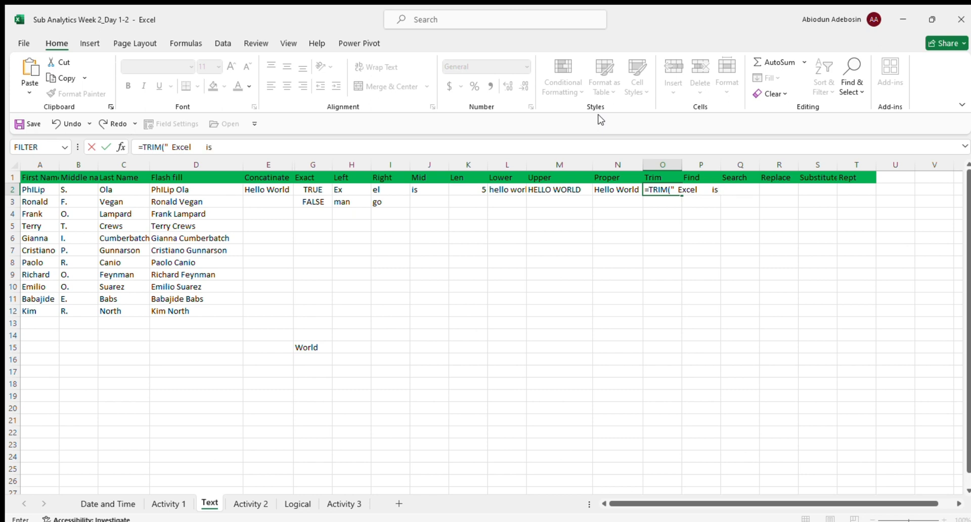
text(       great     ")
key(Tab)
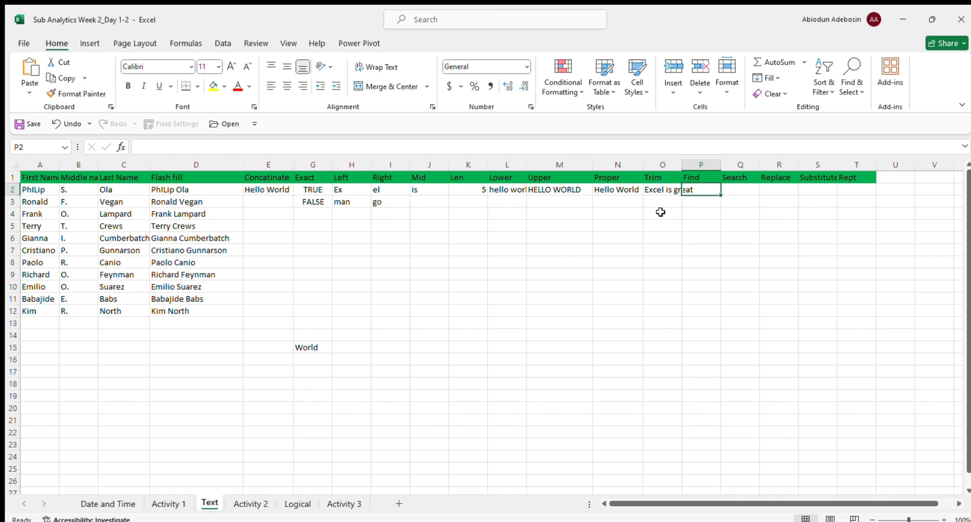
click(665, 189)
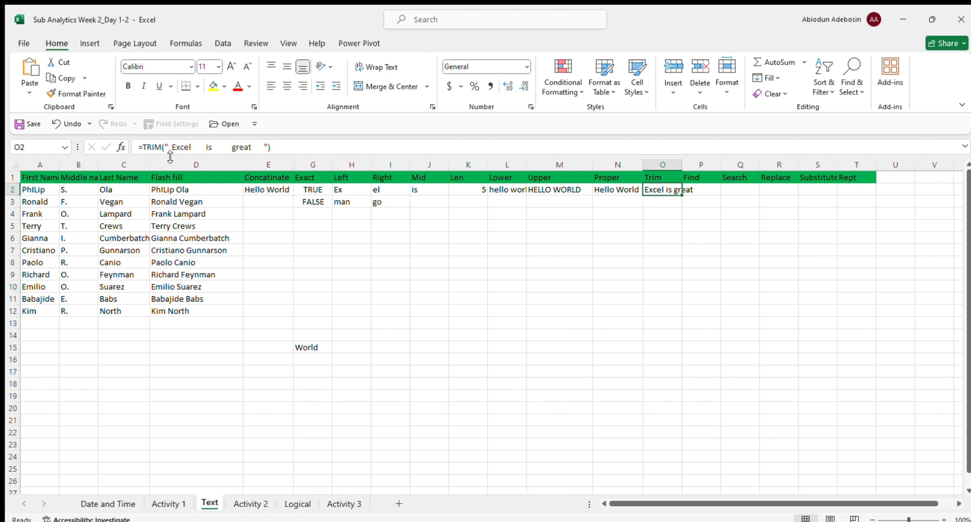
- Locate the letter e within Excel by entering =FIND("e","Excel") in P2 of the Find column
click(709, 190)
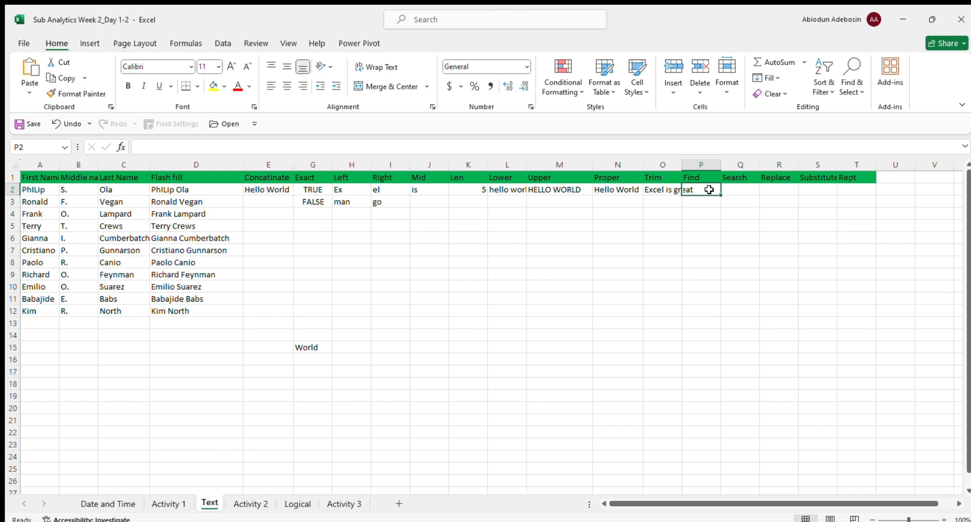
text(=)
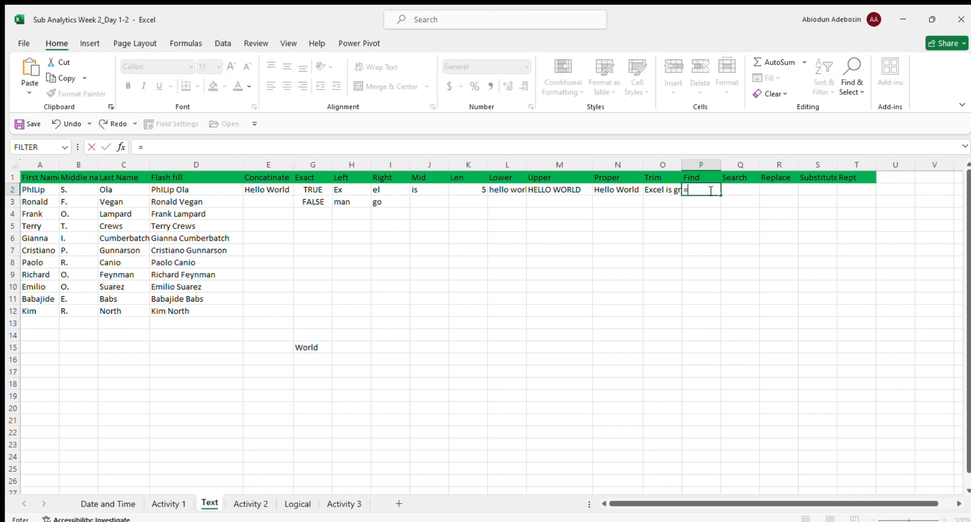
text(find)
key(Tab)
text("e",)
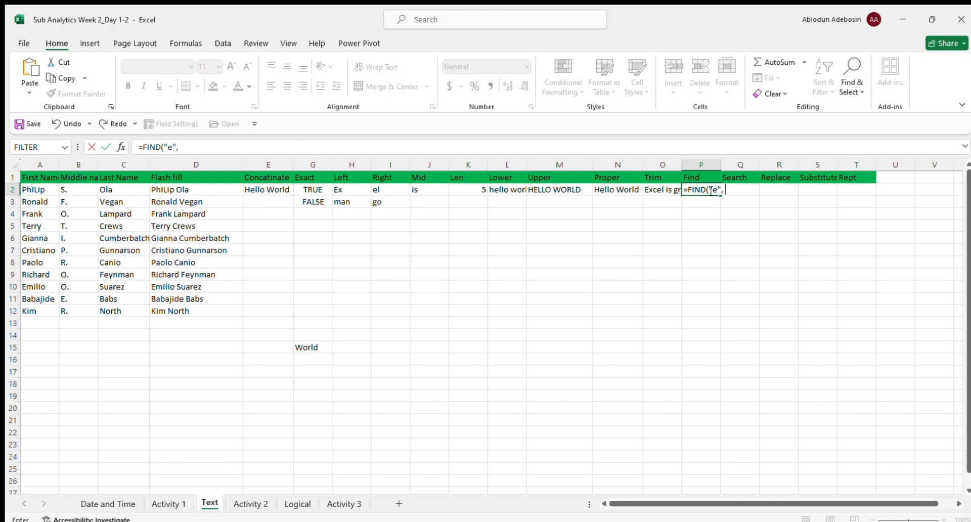
text( Exc)
text(el)
text(")
key(BackSpace)
key(BackSpace)
key(BackSpace)
key(BackSpace)
key(BackSpace)
key(BackSpace)
text("Excel)
key(Return)
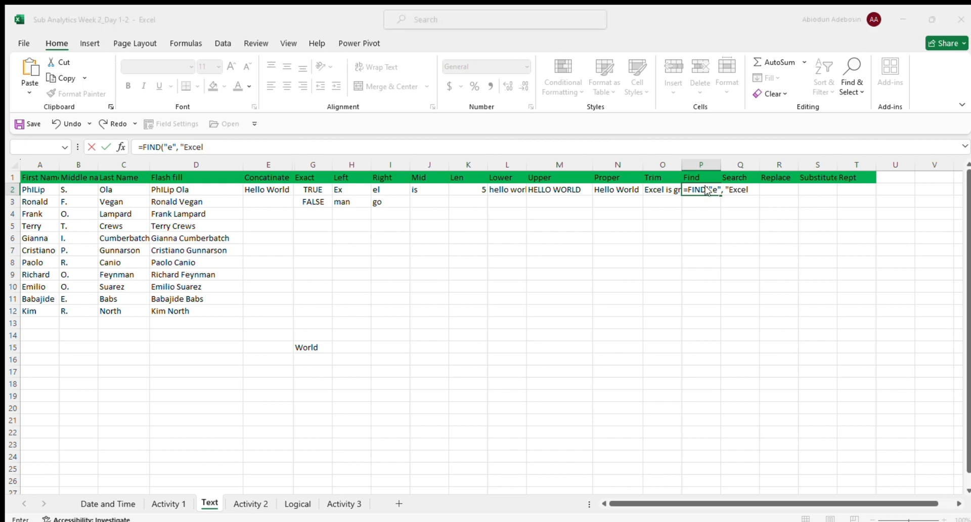
key(Return)
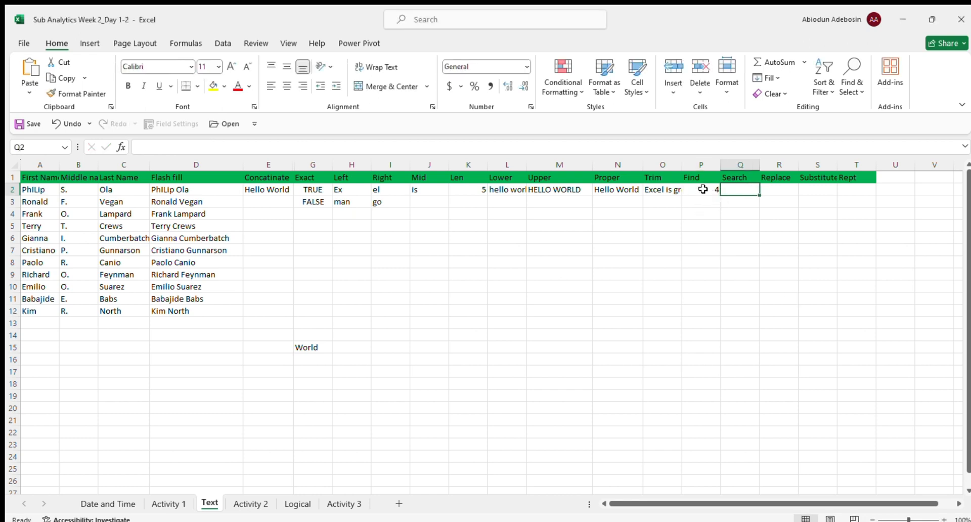
- Change the text searched for in the P2 FIND formula to the lowercase letter l
click(702, 189)
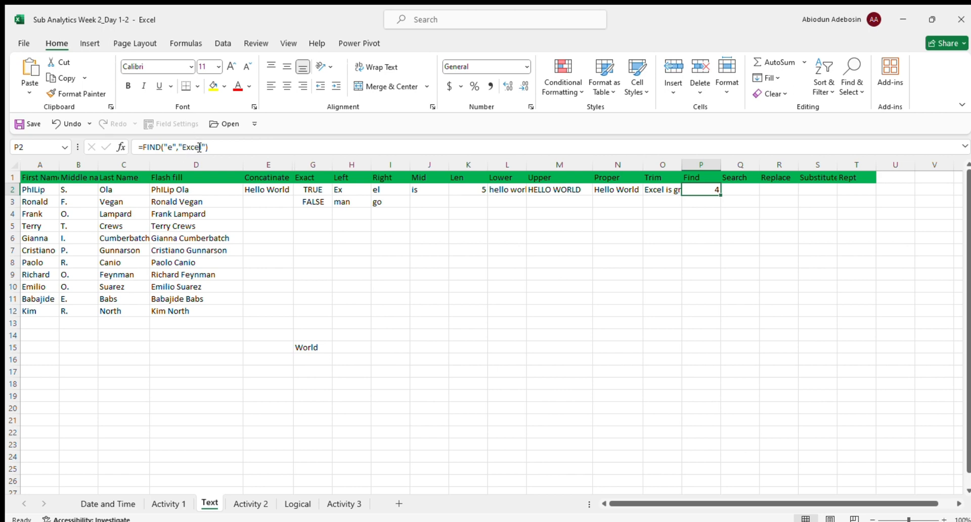
click(172, 148)
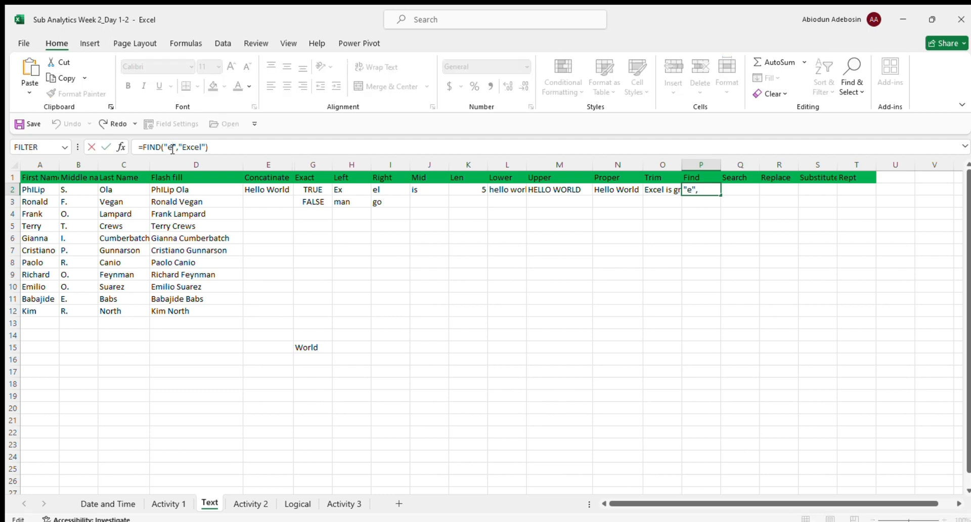
key(BackSpace)
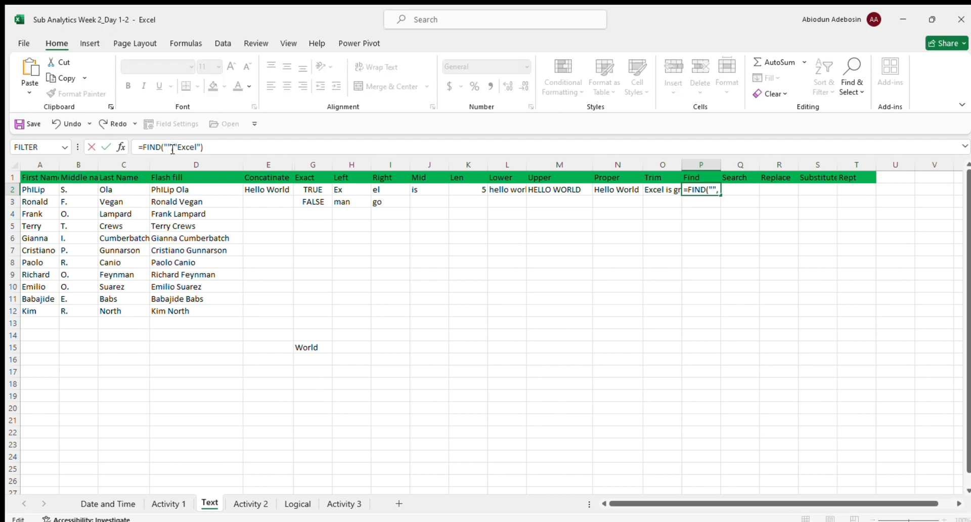
text(l)
key(Return)
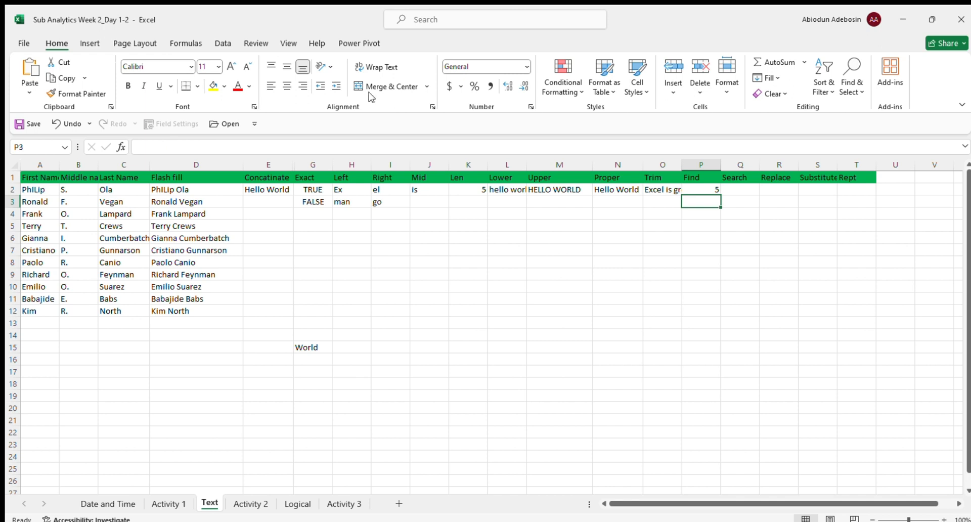
double_click(705, 189)
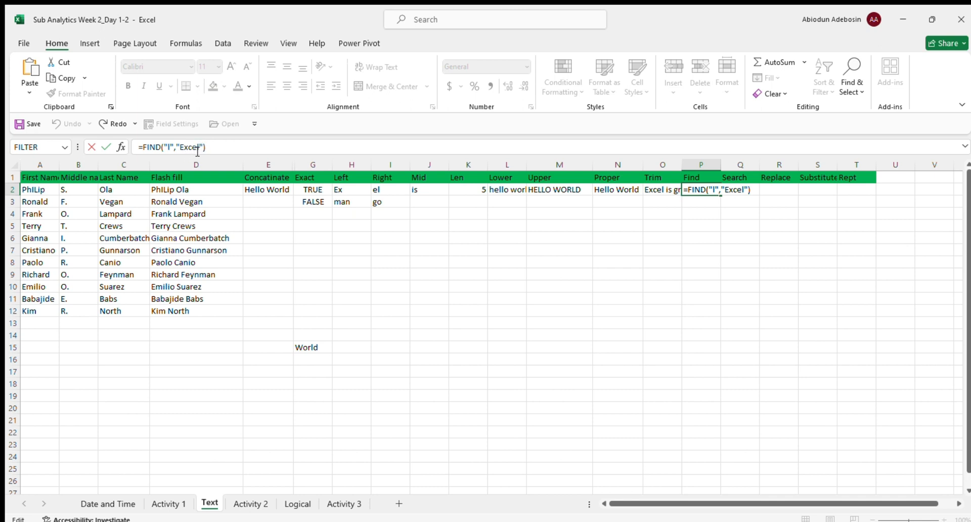
click(740, 221)
- Locate the letter c within Excel by entering =SEARCH("c", "Excel") in Q2 of the Search column
click(741, 187)
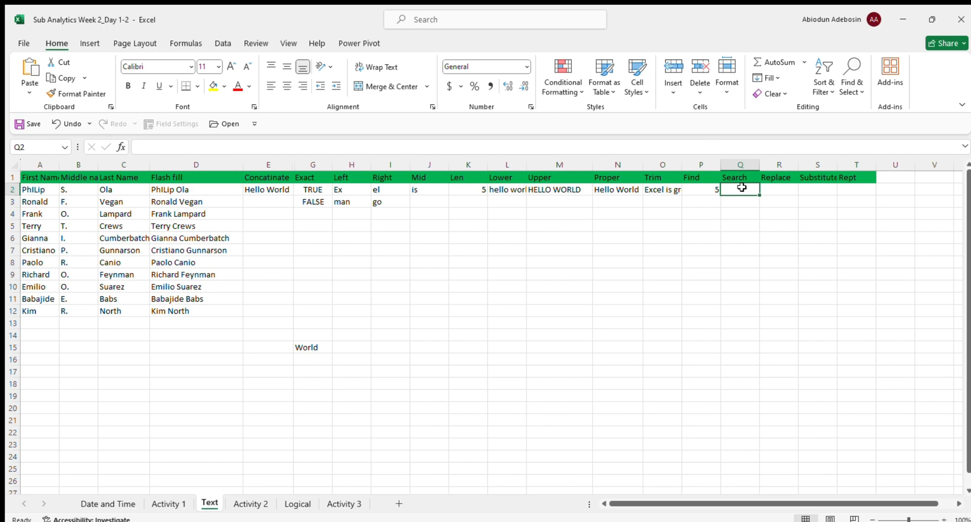
text(=)
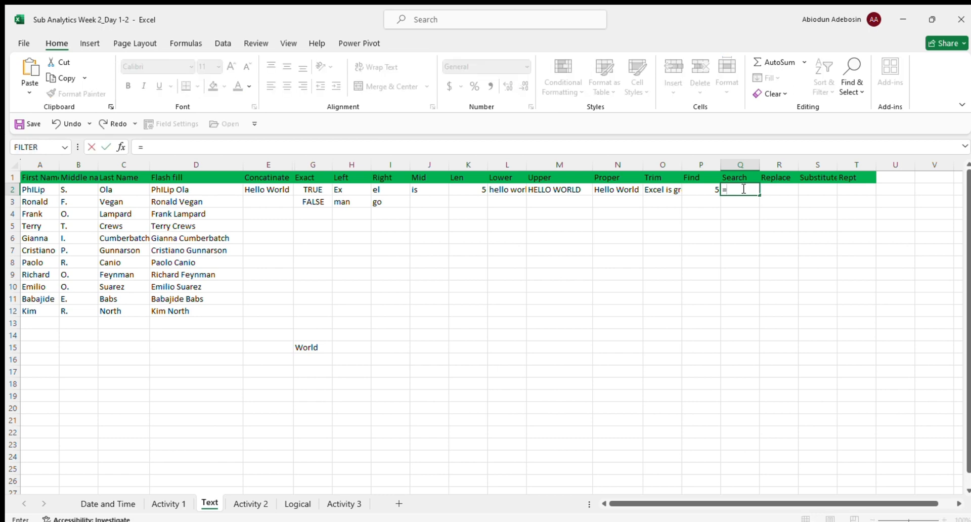
text(SEarcg)
key(BackSpace)
key(BackSpace)
key(BackSpace)
key(BackSpace)
text(ARCH)
key(BackSpace)
key(BackSpace)
key(BackSpace)
key(BackSpace)
key(BackSpace)
text(earch)
key(Tab)
text(")
text(, "Exce)
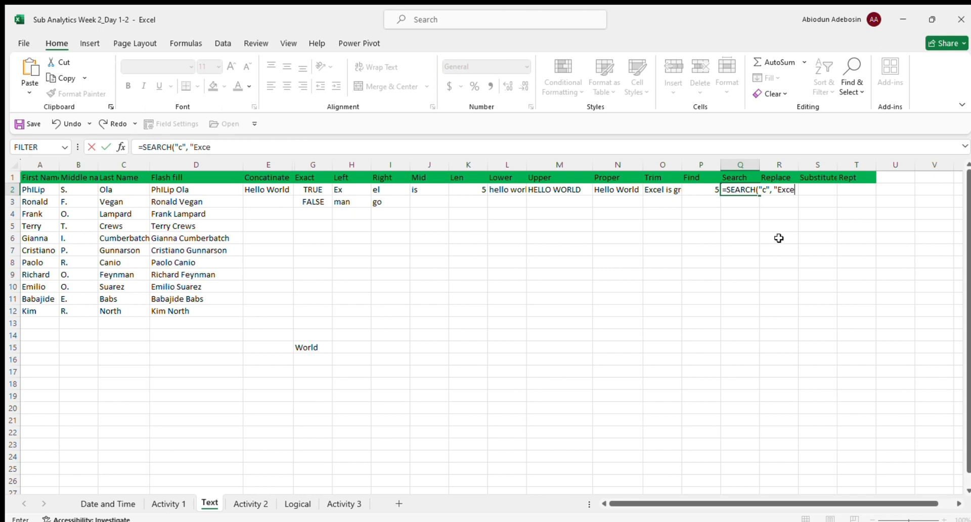
text(l")
key(Tab)
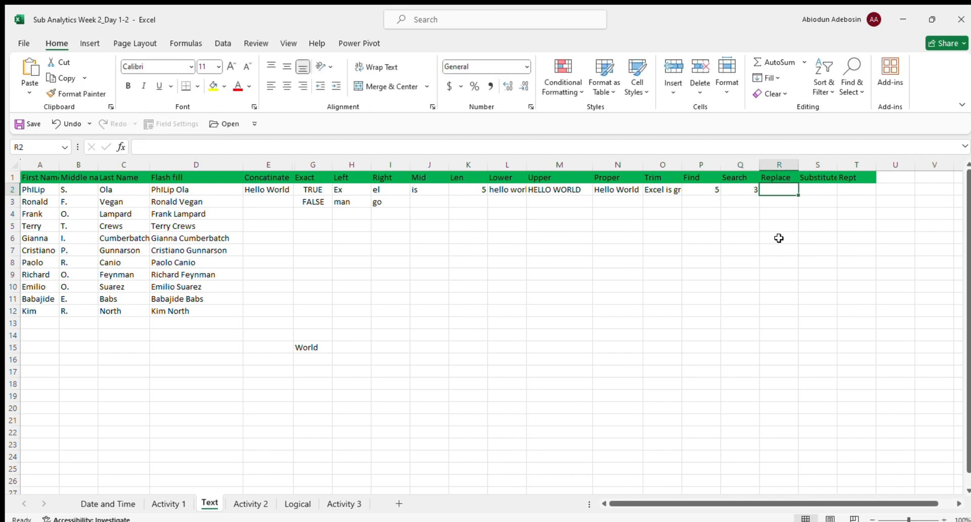
click(740, 191)
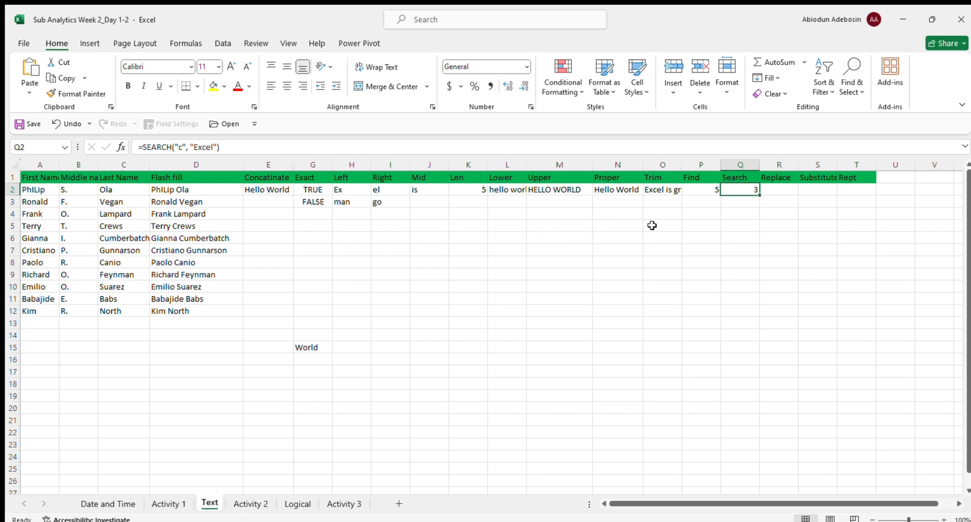
- Replace is with was in the sentence by entering =REPLACE("Excel is powerful", 7, 2, "was") in R2
click(781, 189)
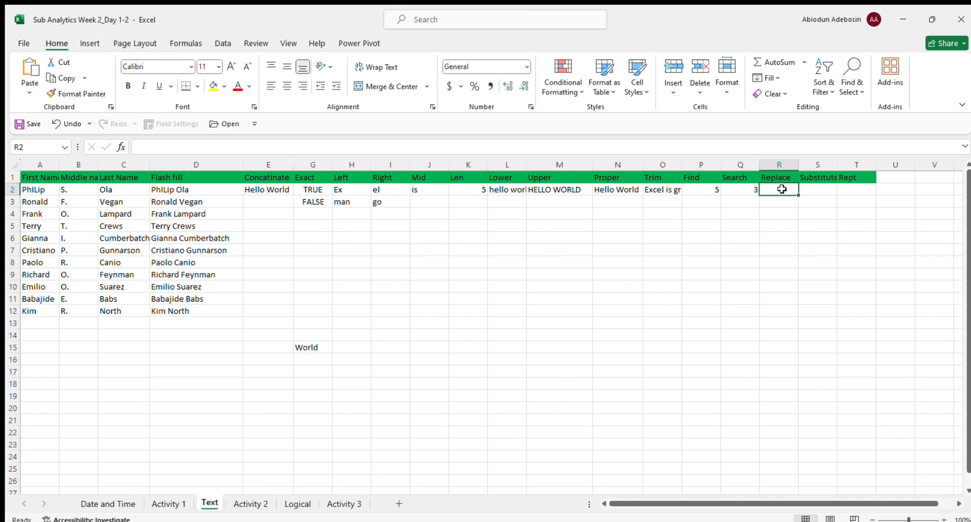
text(=Re)
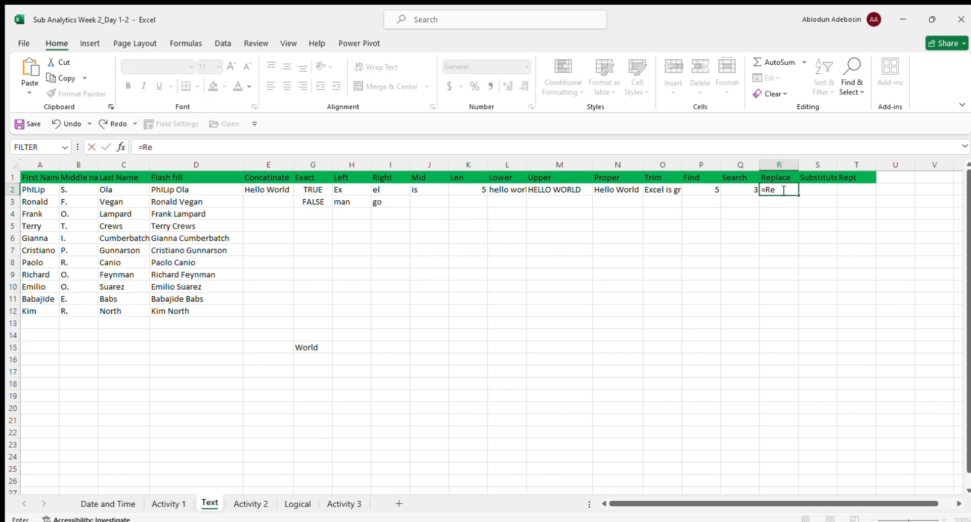
text(place)
key(Tab)
text("Exc)
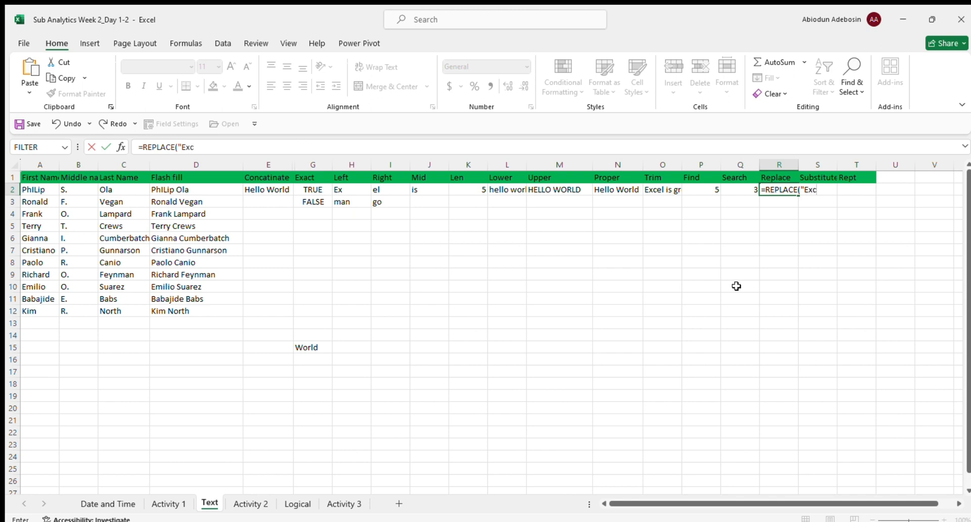
text(el is powerful)
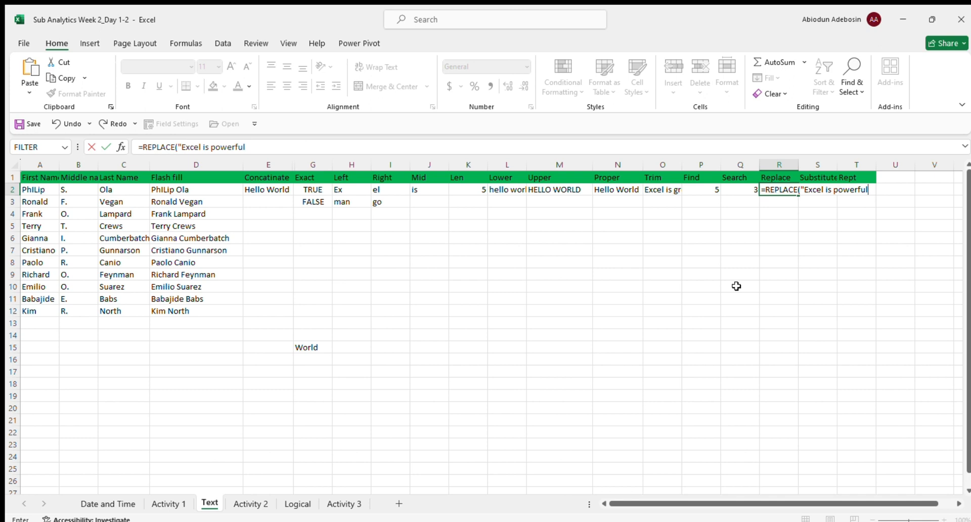
text(")
text(,)
text(was")
key(Tab)
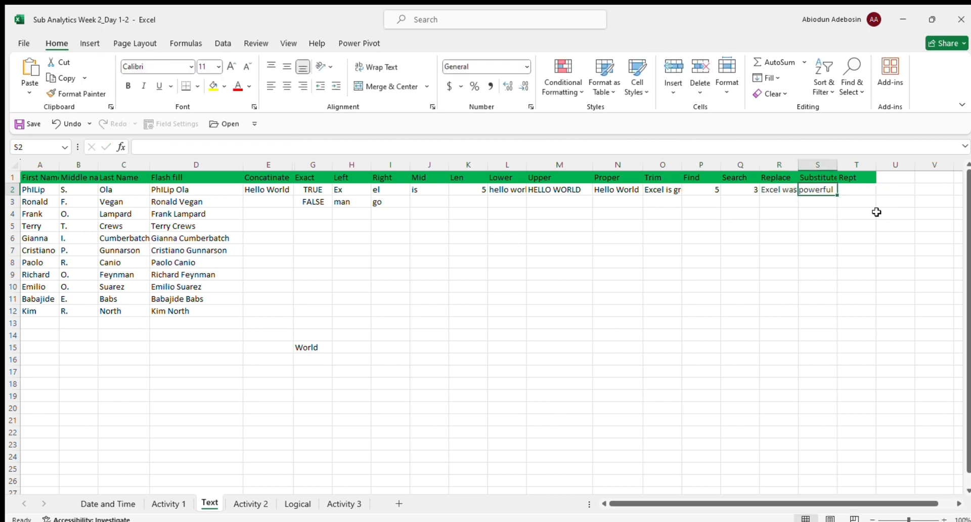
click(787, 189)
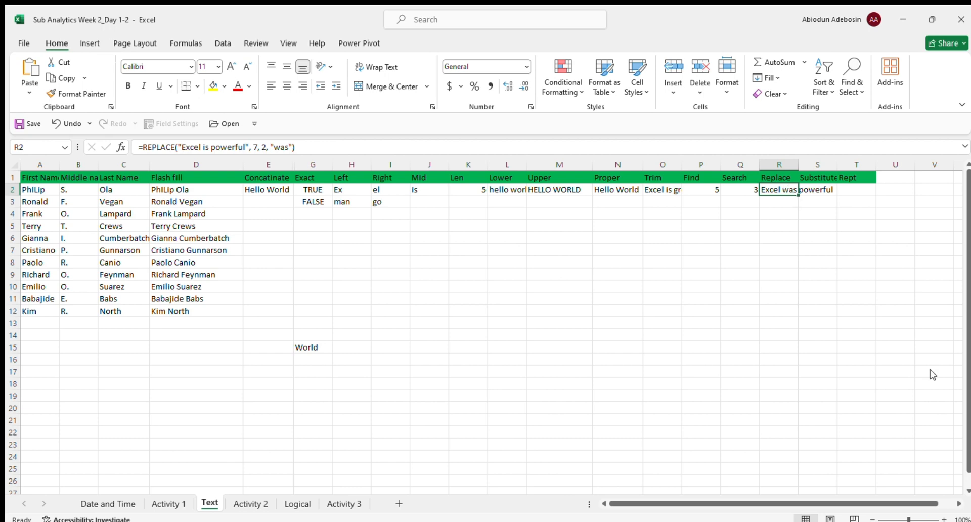
click(943, 395)
click(886, 347)
- Narrow the Left, Mid, Len, Find and Search columns, and widen the Replace and Substitute columns to fit their text
drag(799, 163, 829, 164)
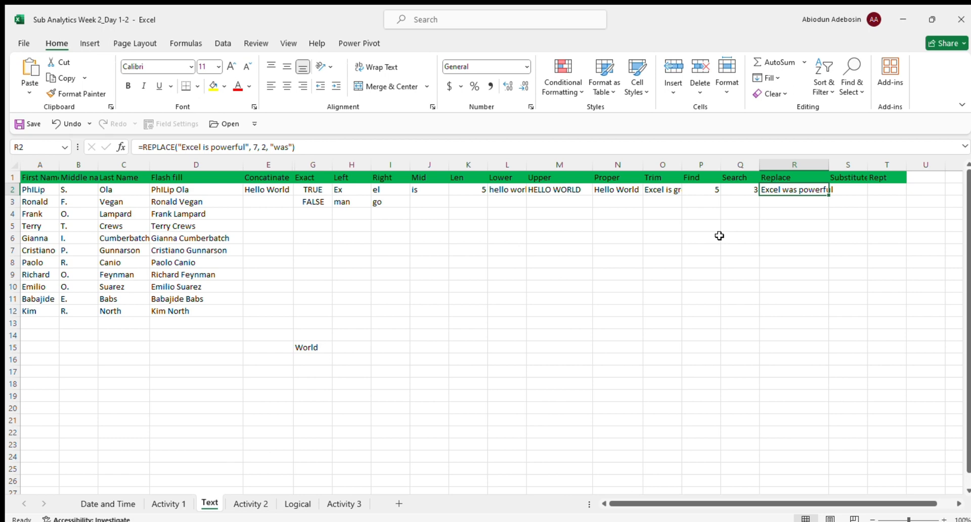
click(845, 190)
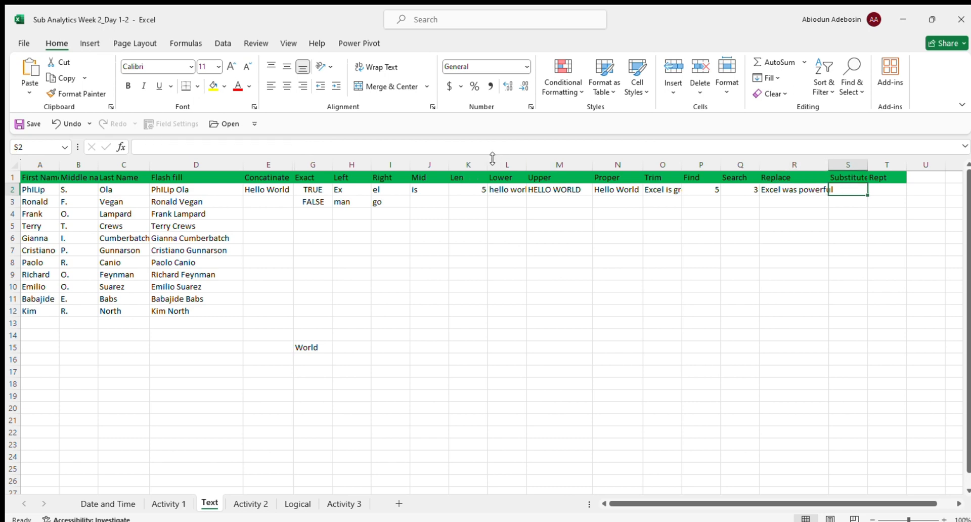
drag(488, 165, 430, 171)
drag(366, 171, 355, 171)
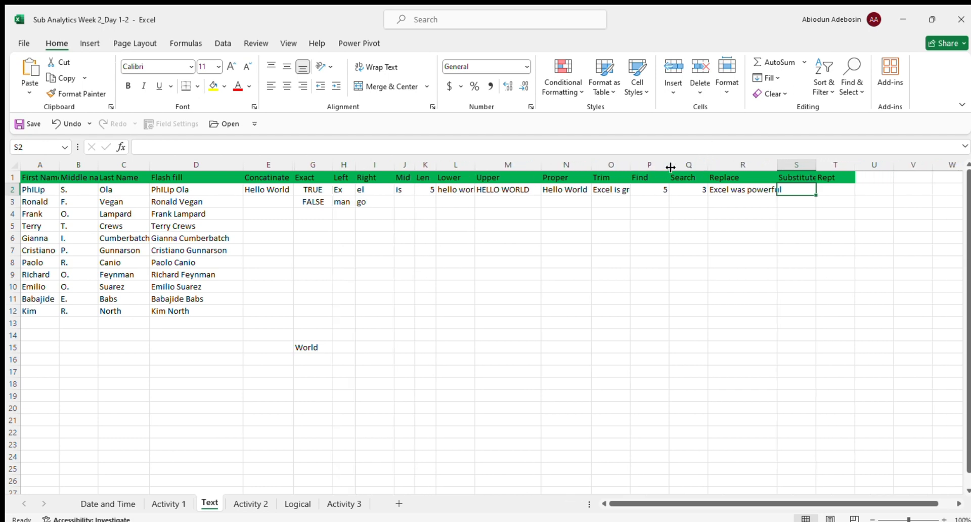
mouse_move(669, 167)
mouse_down()
mouse_move(652, 167)
mouse_move(684, 166)
mouse_move(672, 166)
mouse_up()
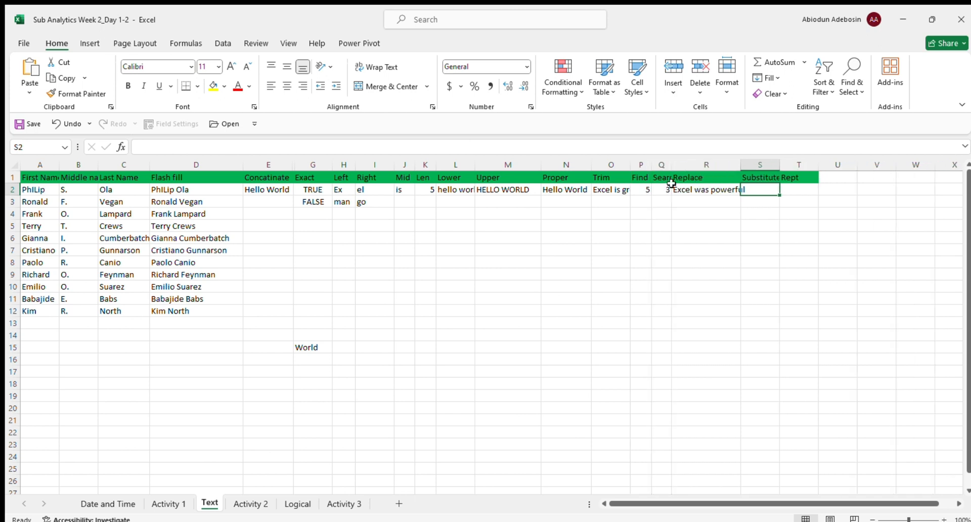
drag(740, 165, 803, 165)
click(776, 199)
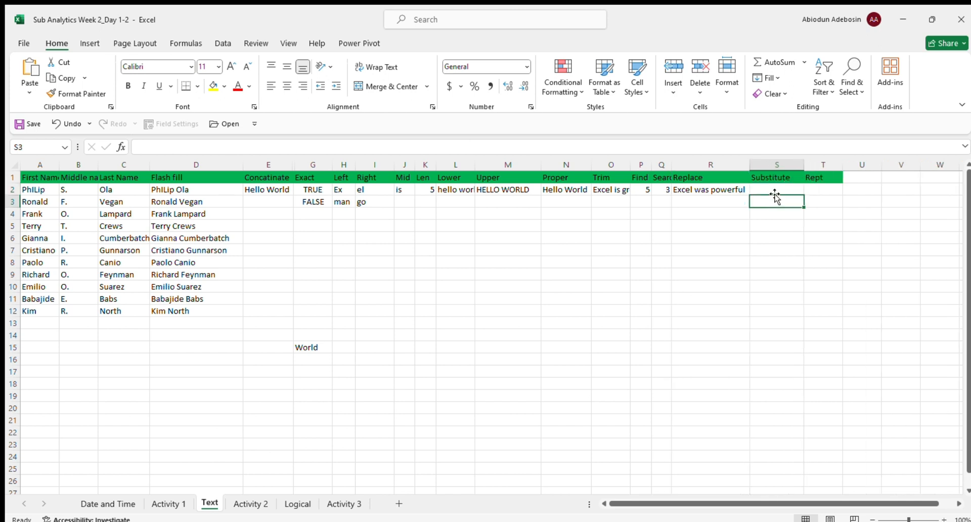
click(772, 188)
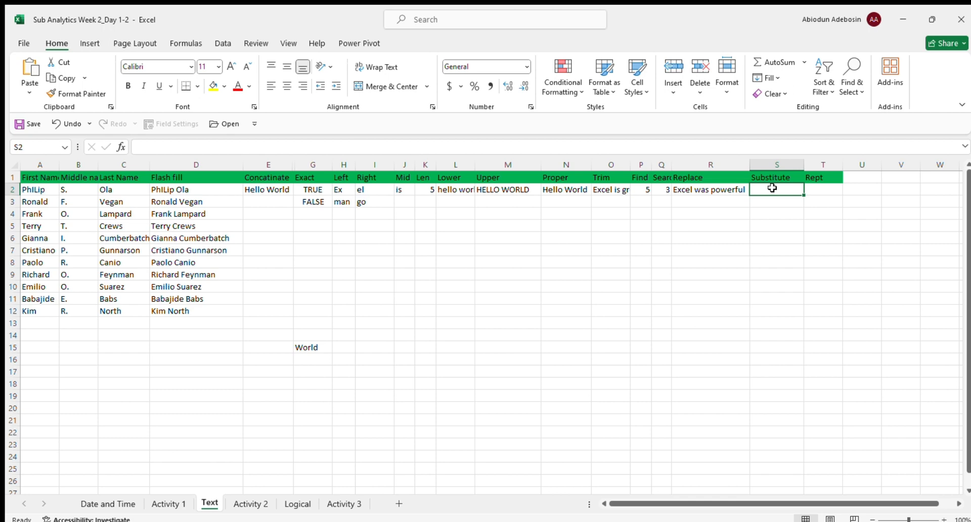
- Substitute was for is by entering =SUBSTITUTE("Excel, is powerful", "is", "was") in S2, and widen the Substitute column
text(=sub)
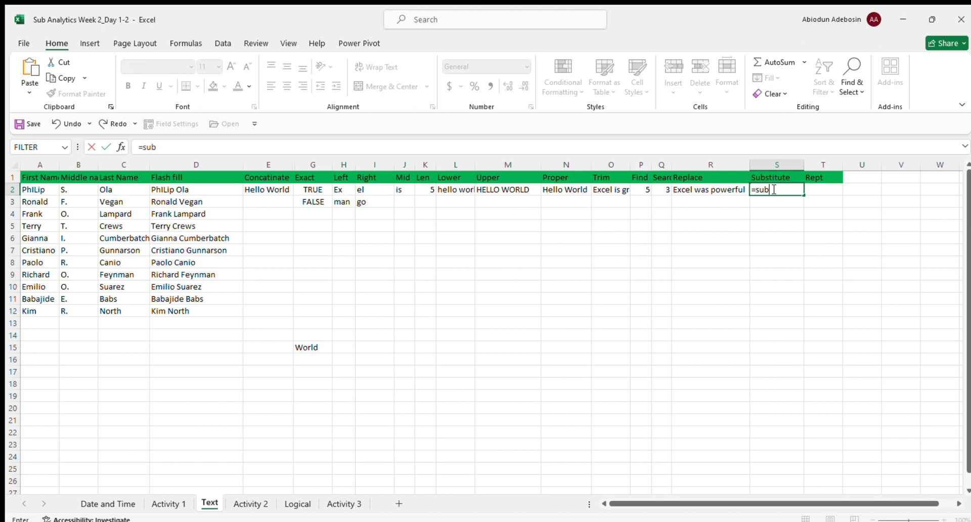
key(Tab)
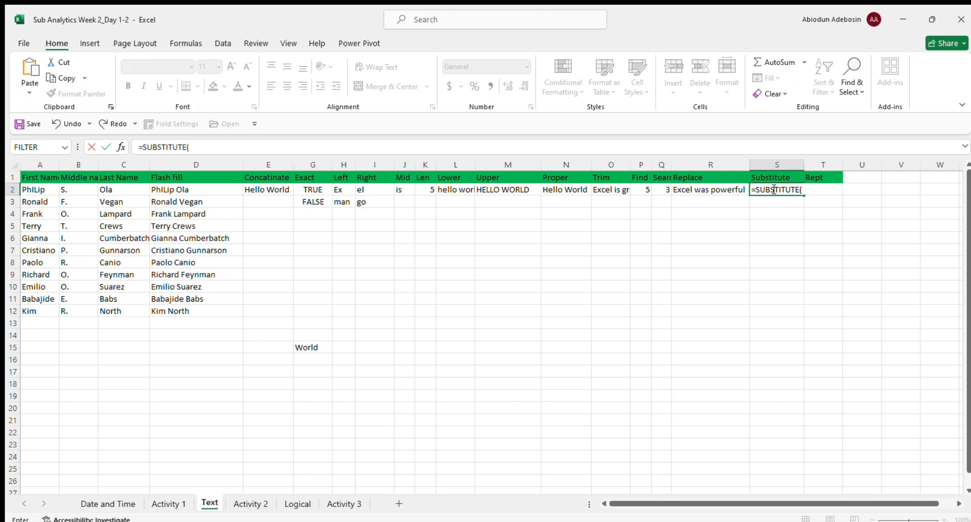
text("excel)
key(BackSpace)
key(BackSpace)
key(BackSpace)
key(BackSpace)
key(BackSpace)
text(Excel, is powwe)
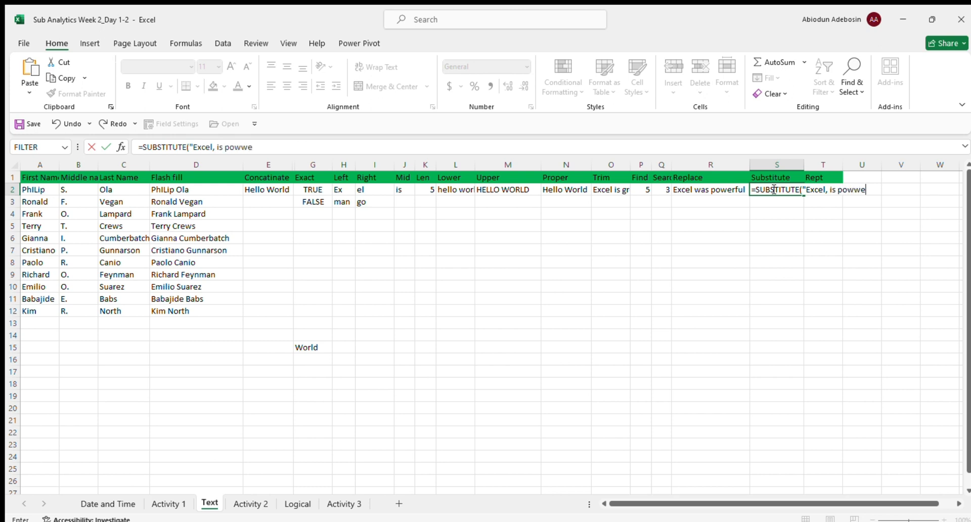
key(BackSpace)
key(BackSpace)
text(erful", "is)
text(, "was")
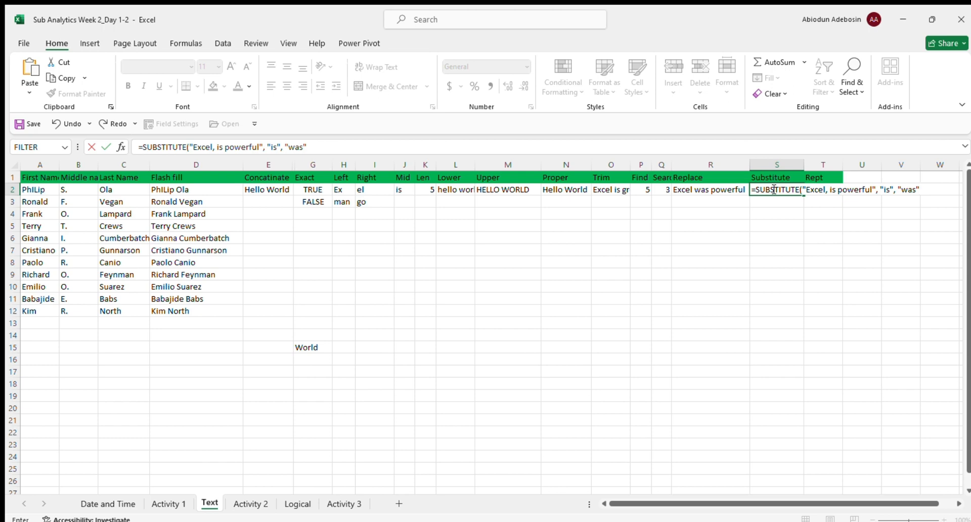
key(Tab)
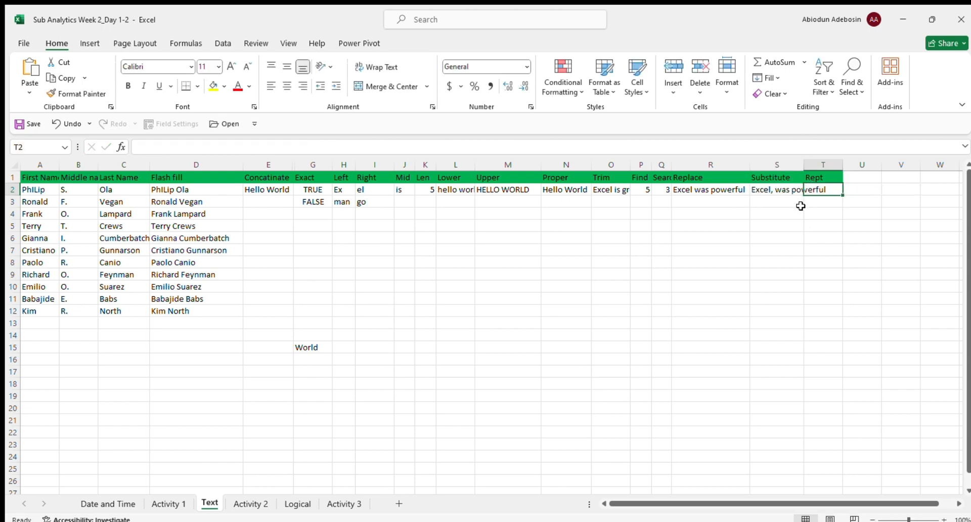
drag(805, 163, 825, 163)
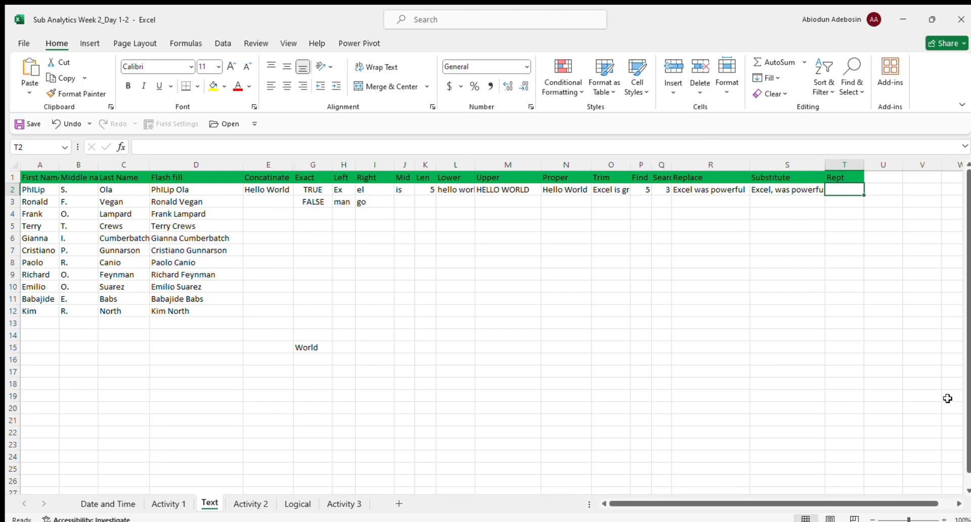
- Repeat the word Excel three times by entering =REPT("Excel", 3) in T2, and widen the Rept column to fit
text(=)
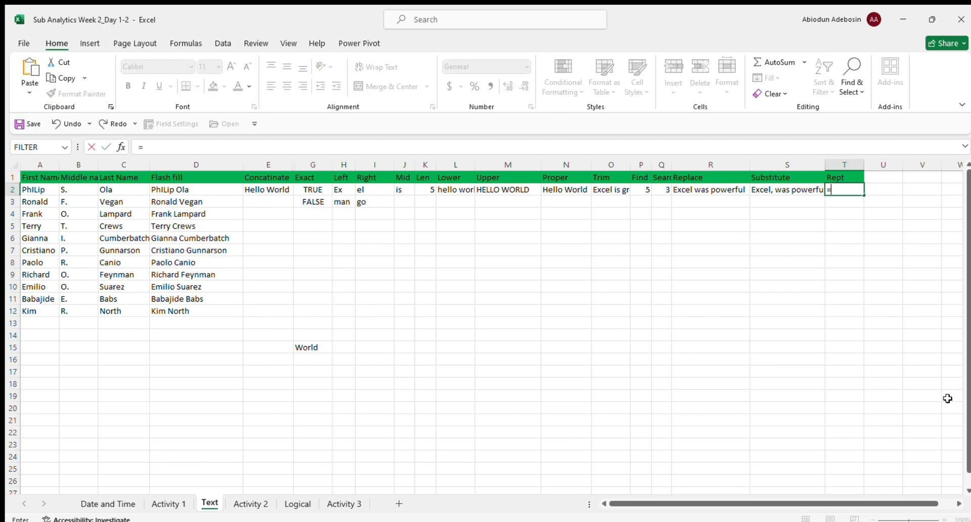
text(REPT("Exce)
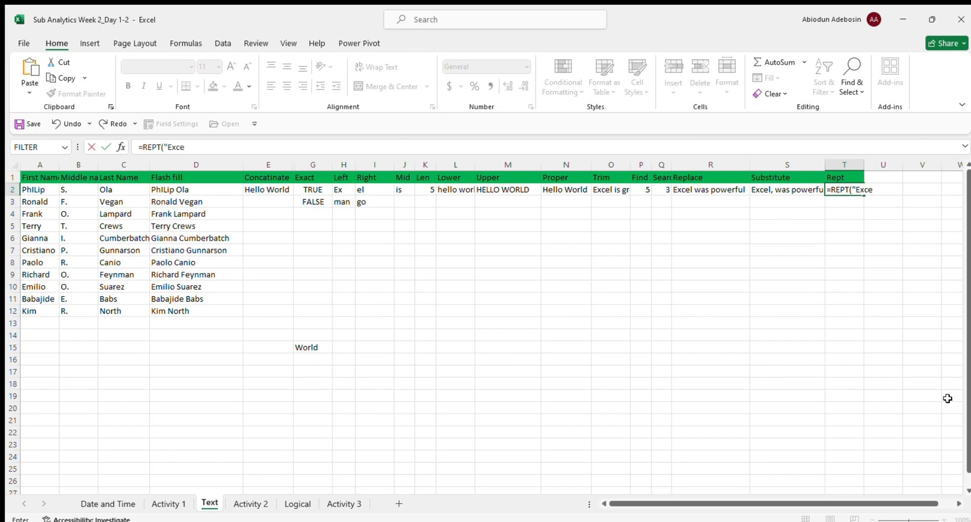
text(l", 3)
key(Tab)
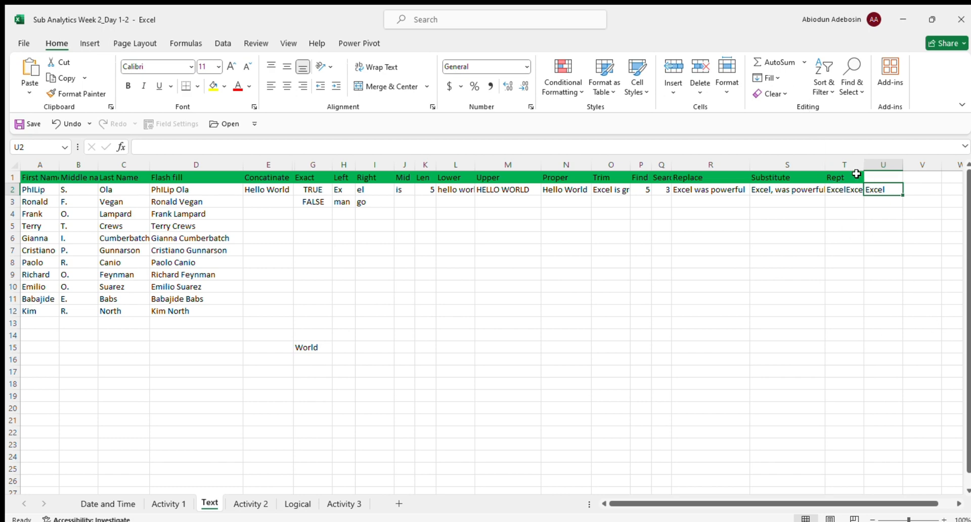
drag(864, 165, 900, 166)
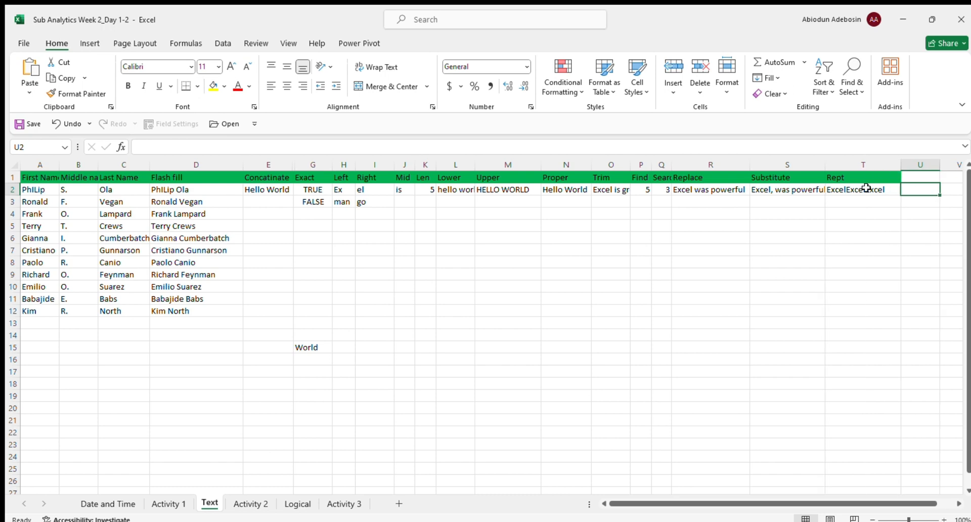